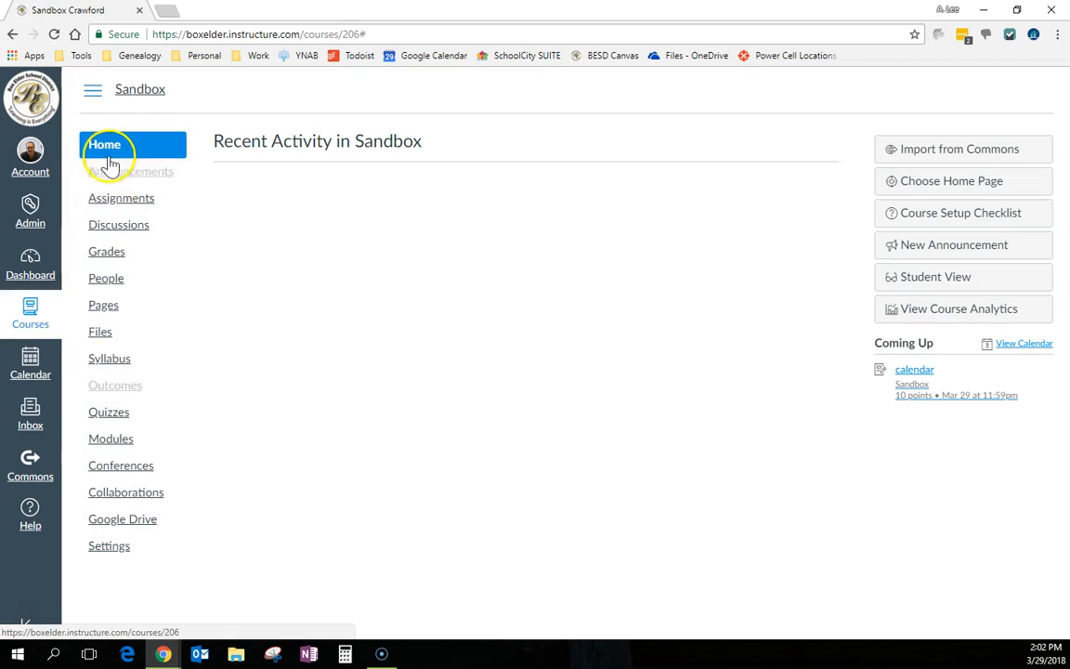
Start a new discussion in the Sandbox course titled "discussion name" with the body text "Here is where I want you to discuss. . .".
{"action": "left_click", "coordinate": [120, 226]}
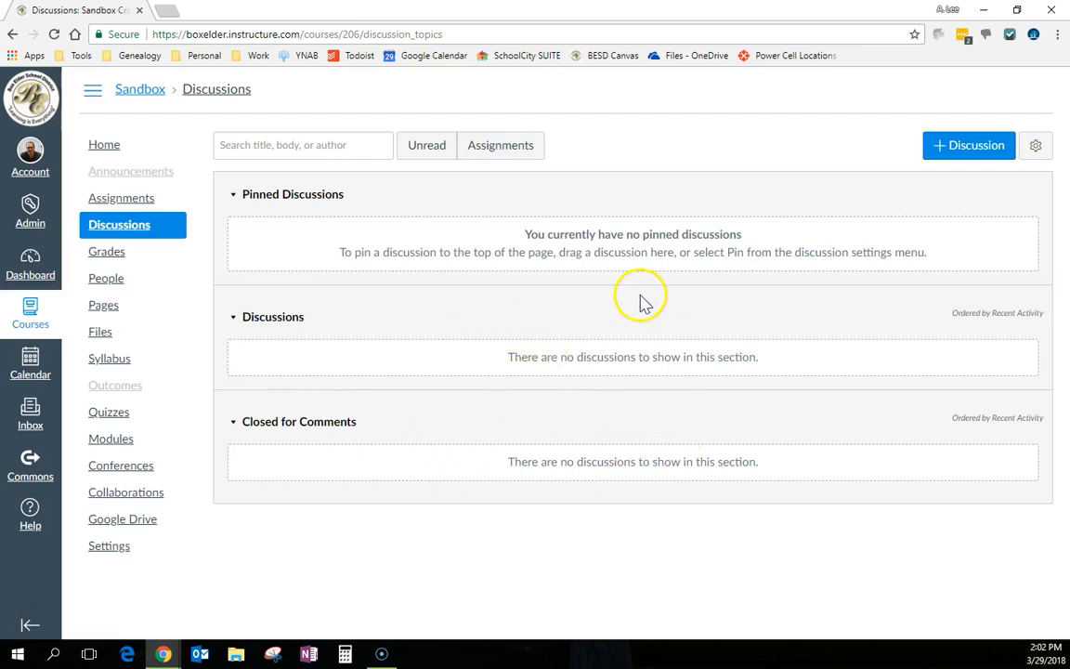
{"action": "left_click", "coordinate": [967, 147]}
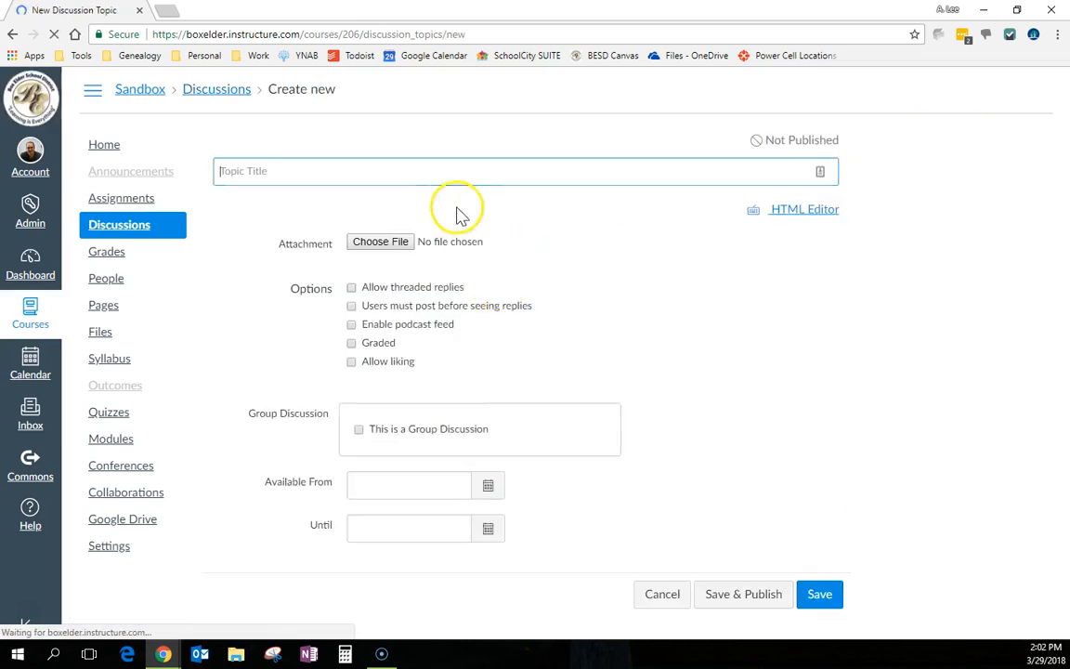
{"action": "left_click", "coordinate": [440, 178]}
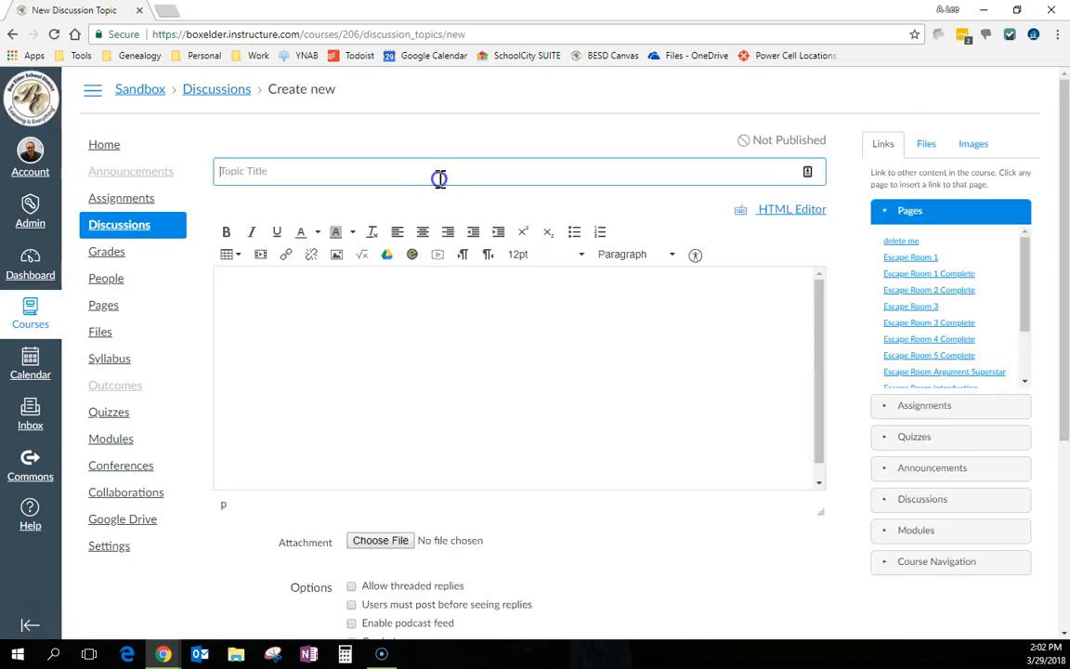
{"action": "type", "text": "discussion name"}
{"action": "left_click", "coordinate": [442, 423]}
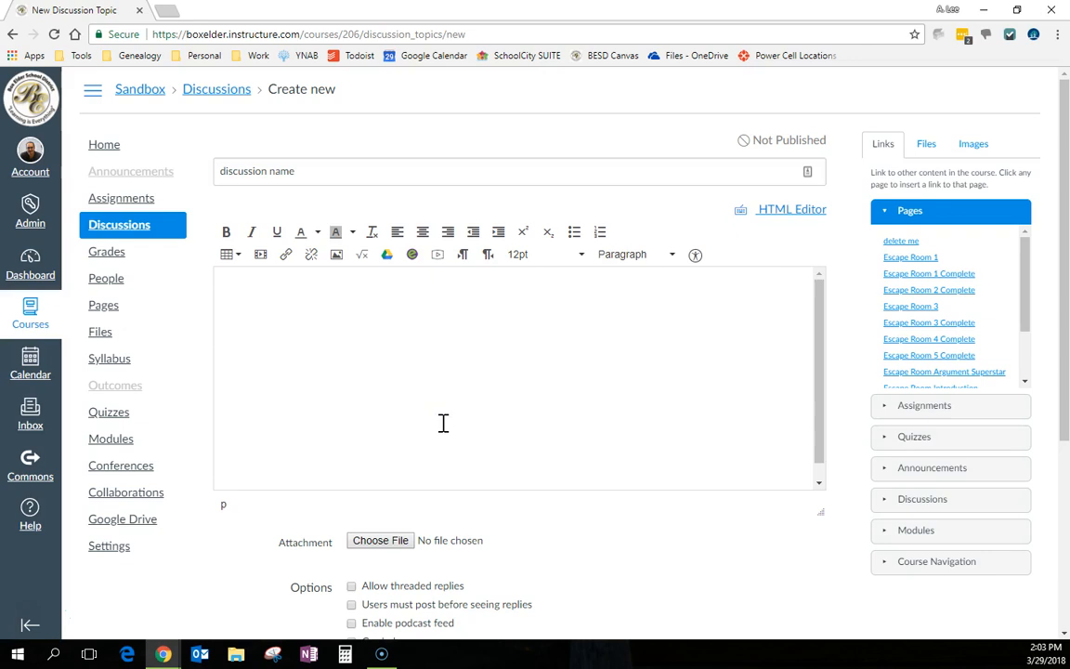
{"action": "type", "text": "Here is where I want you to discuss. . ."}
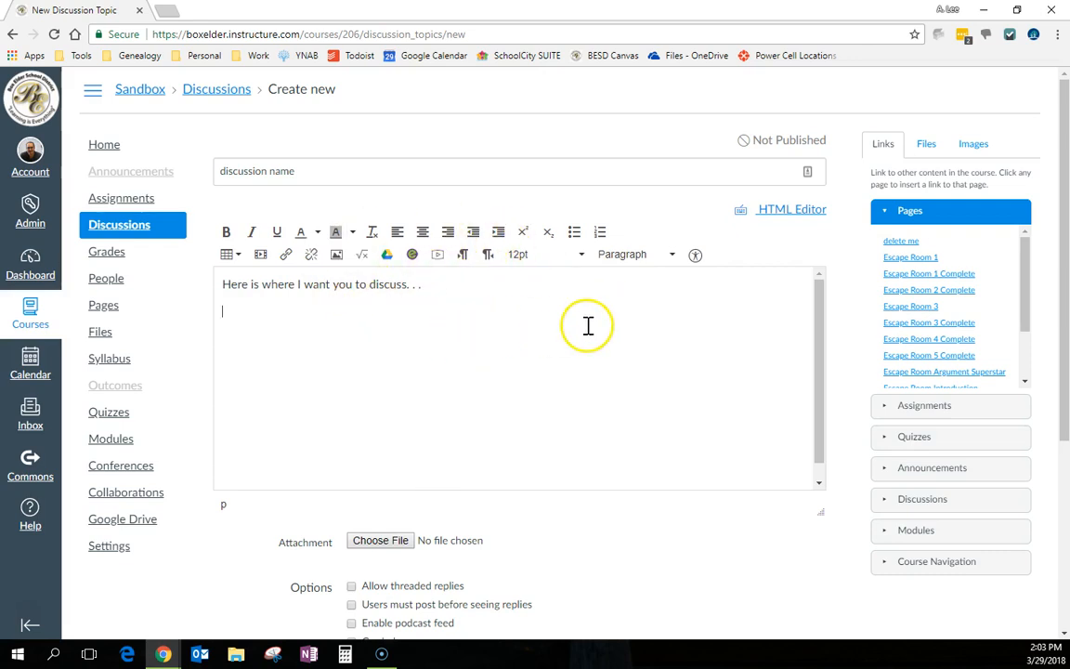
Add "MY comment" as a bulleted line below the introductory sentence in the discussion body.
{"action": "scroll", "coordinate": [588, 327], "scroll_direction": "down", "scroll_amount": 1}
{"action": "scroll", "coordinate": [667, 518], "scroll_direction": "down", "scroll_amount": 3}
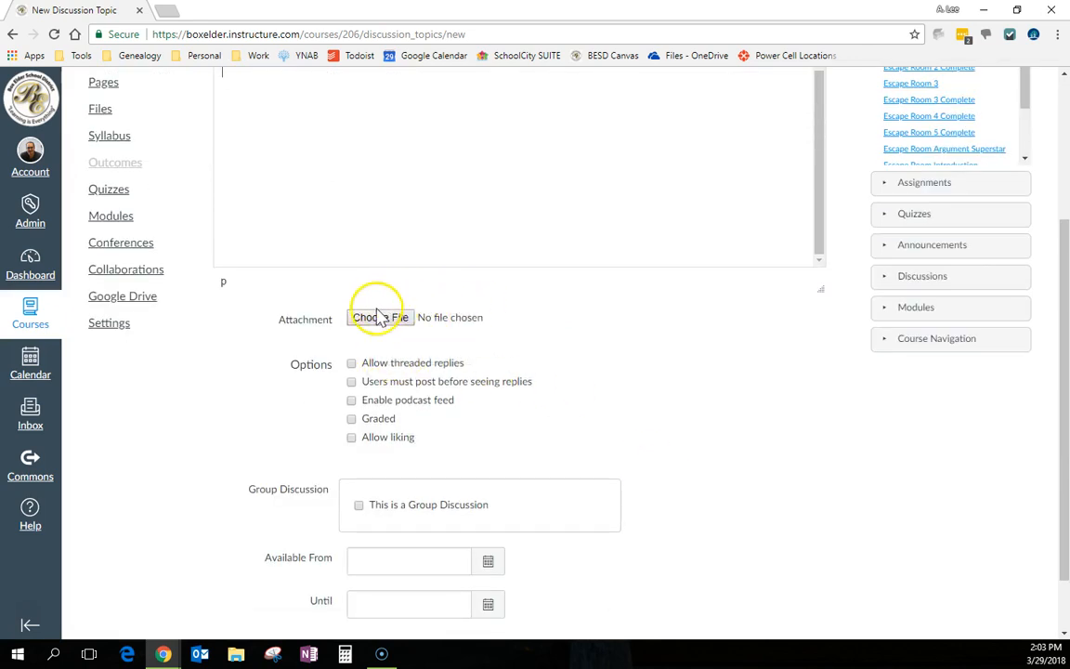
{"action": "scroll", "coordinate": [477, 282], "scroll_direction": "up", "scroll_amount": 3}
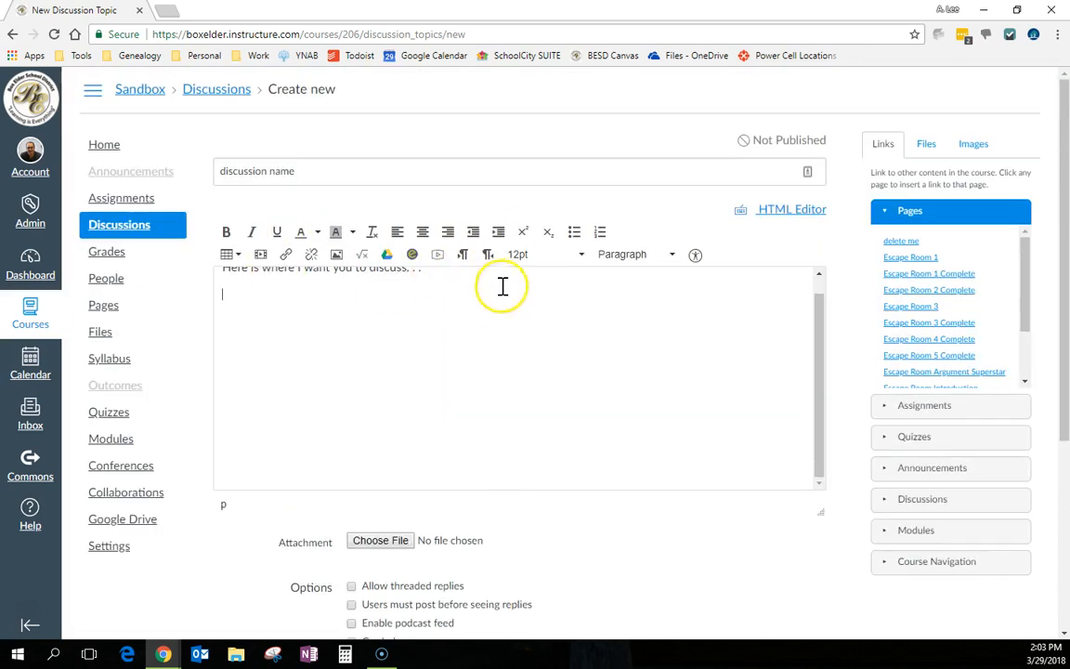
{"action": "scroll", "coordinate": [583, 360], "scroll_direction": "down", "scroll_amount": 4}
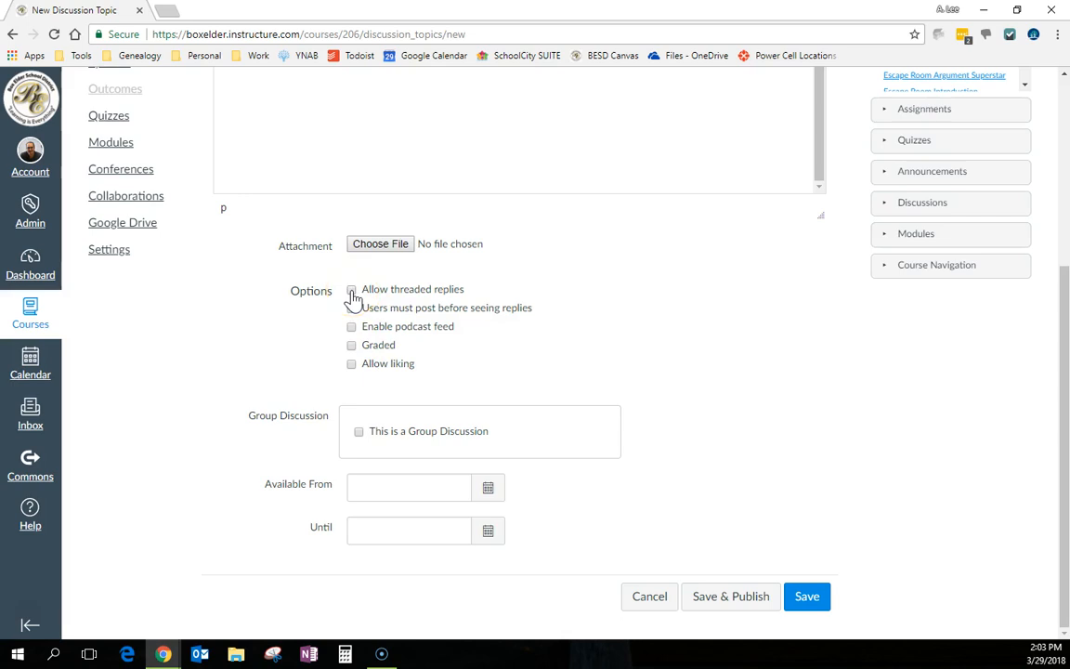
{"action": "scroll", "coordinate": [353, 295], "scroll_direction": "up", "scroll_amount": 3}
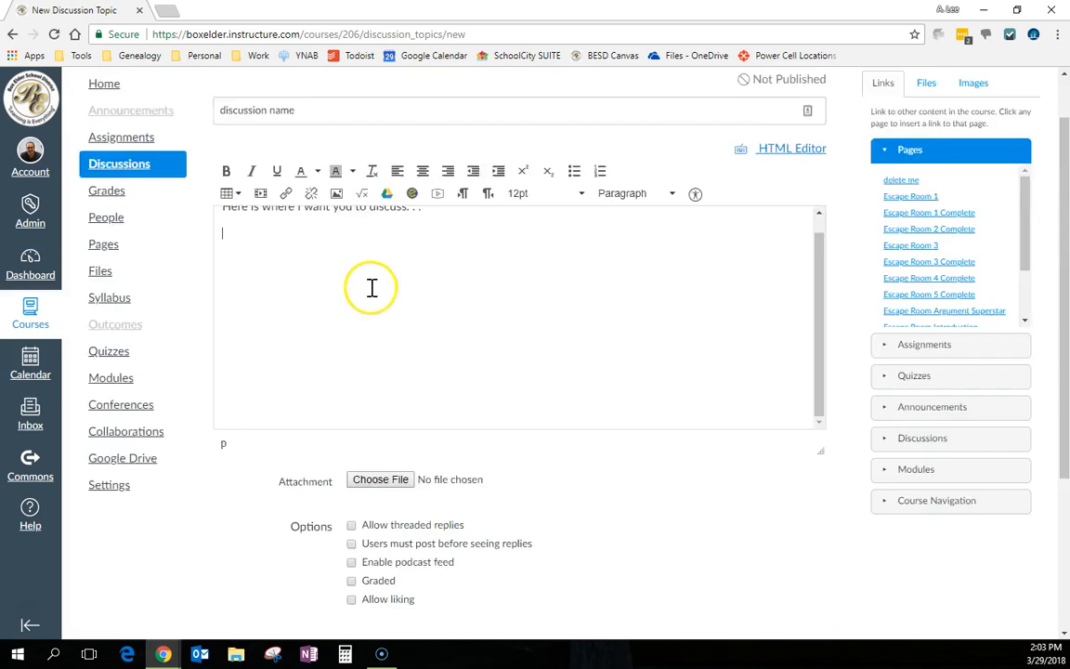
{"action": "type", "text": "MY comment"}
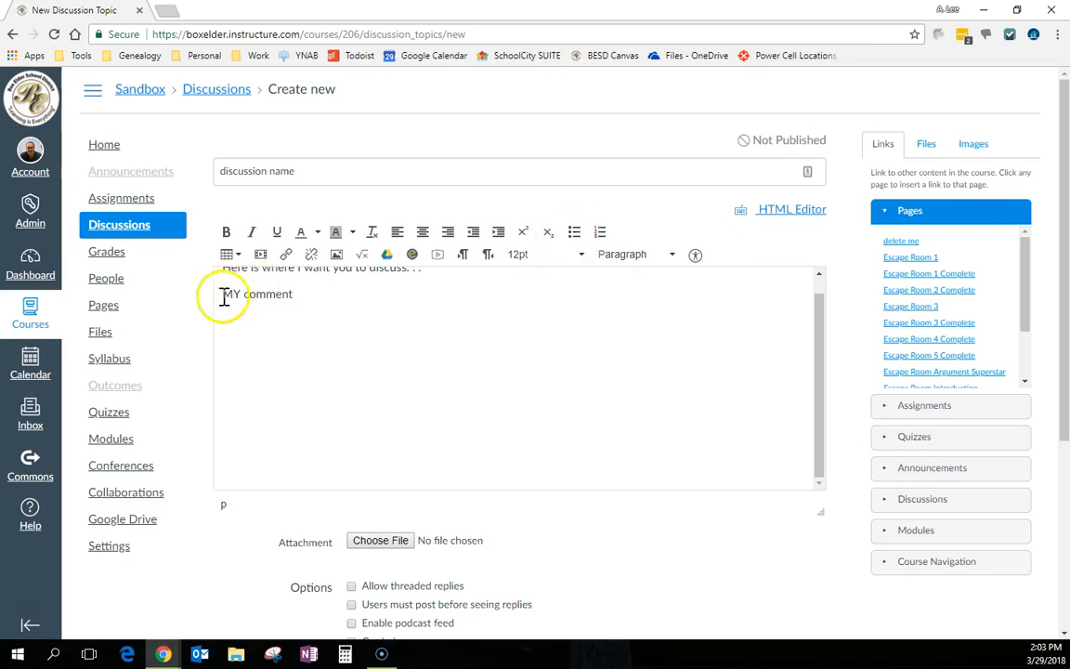
{"action": "left_click", "coordinate": [574, 232]}
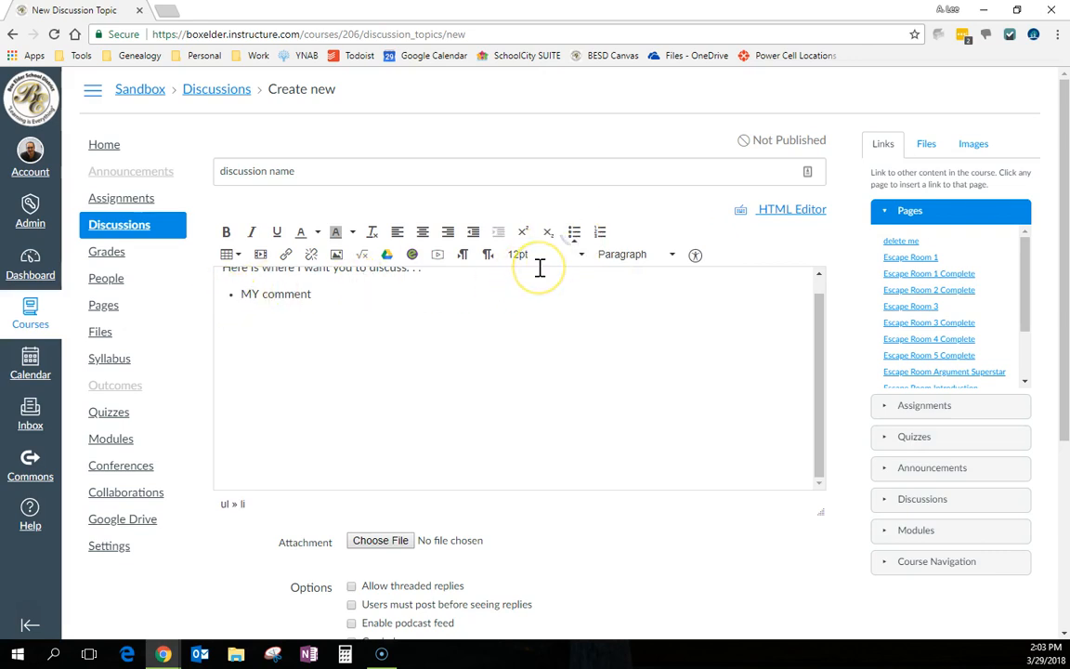
Add two indented "response" bullets under "MY comment", with "respond to the response" nested one level deeper beneath the first.
{"action": "key", "text": "Return"}
{"action": "left_click", "coordinate": [498, 231]}
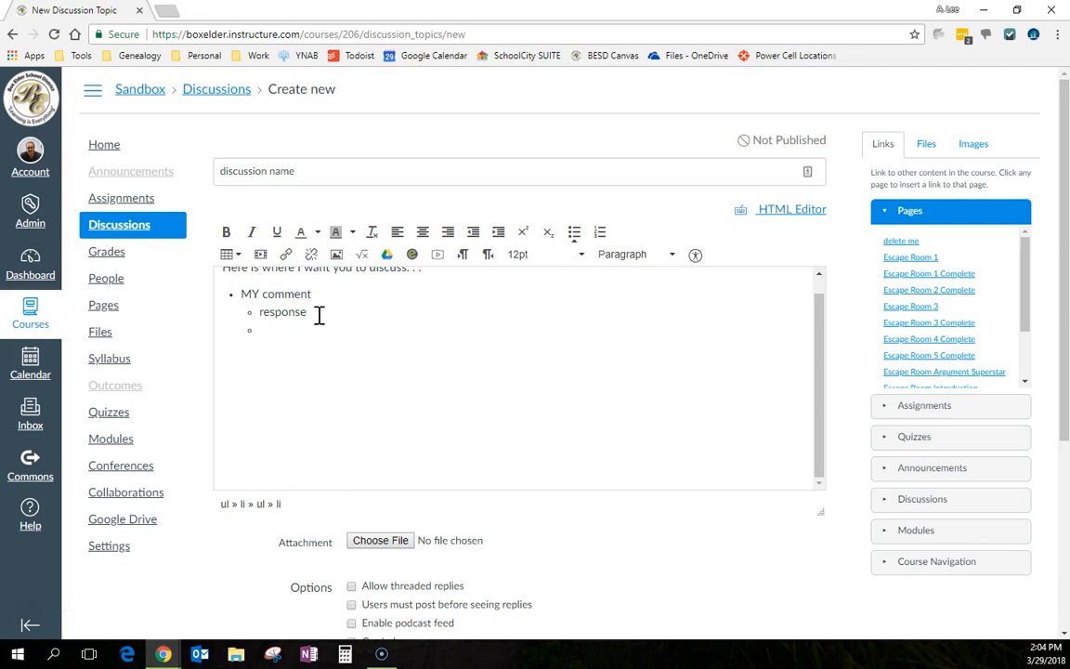
{"action": "type", "text": "nse"}
{"action": "left_click", "coordinate": [318, 316]}
{"action": "key", "text": "Return"}
{"action": "type", "text": "respond to the respone"}
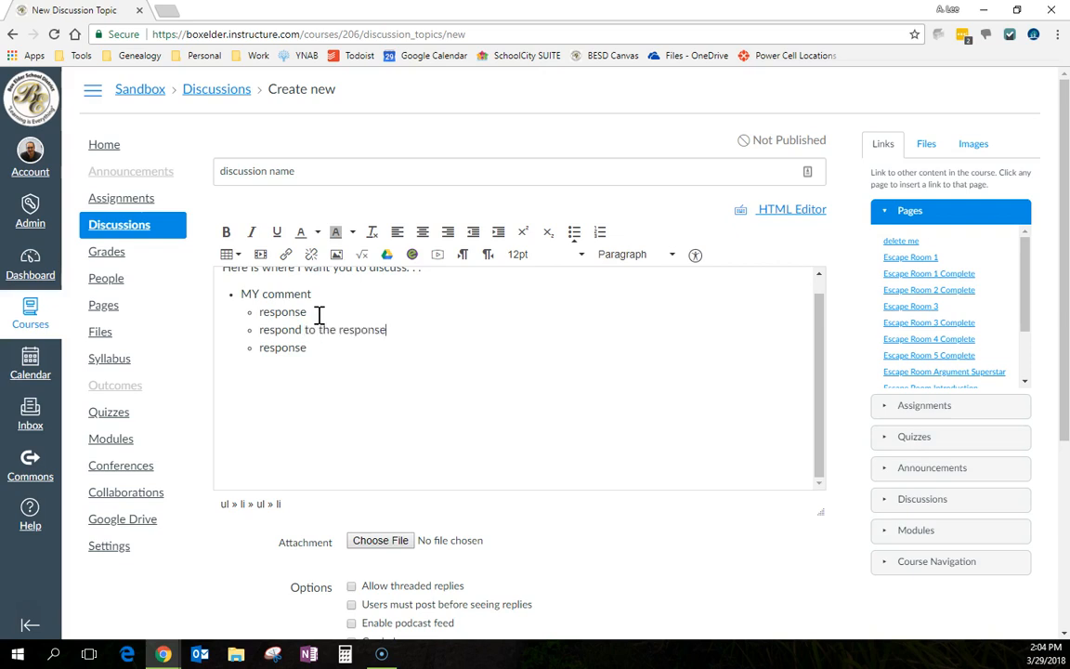
{"action": "left_click", "coordinate": [498, 231]}
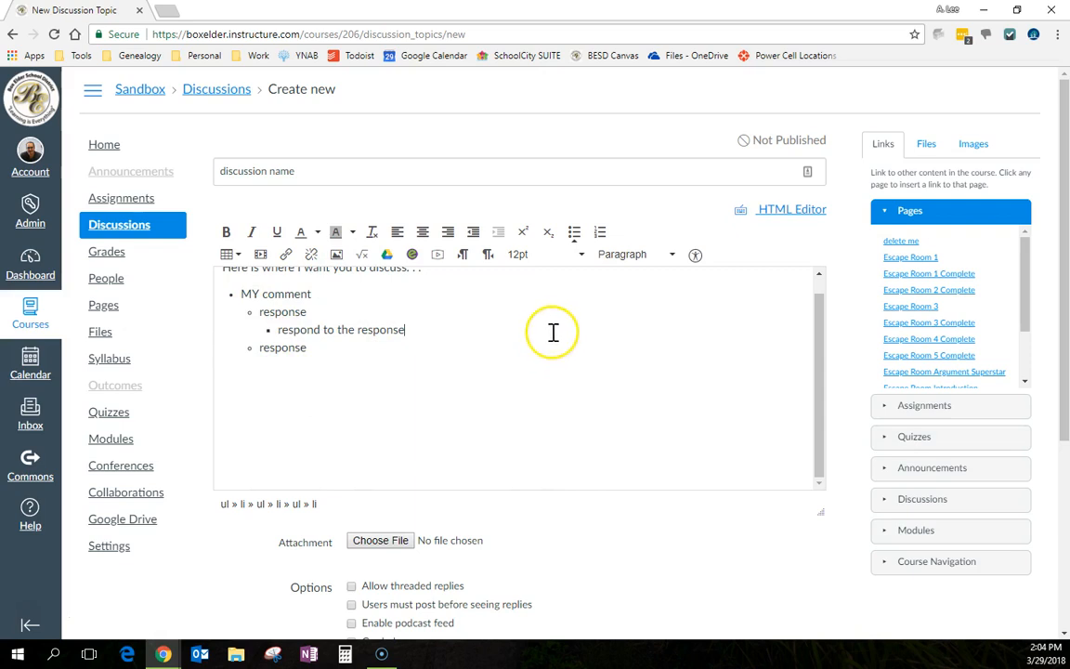
Allow threaded replies for the discussion and require users to post before seeing replies.
{"action": "scroll", "coordinate": [568, 344], "scroll_direction": "down", "scroll_amount": 3}
{"action": "left_click", "coordinate": [353, 363]}
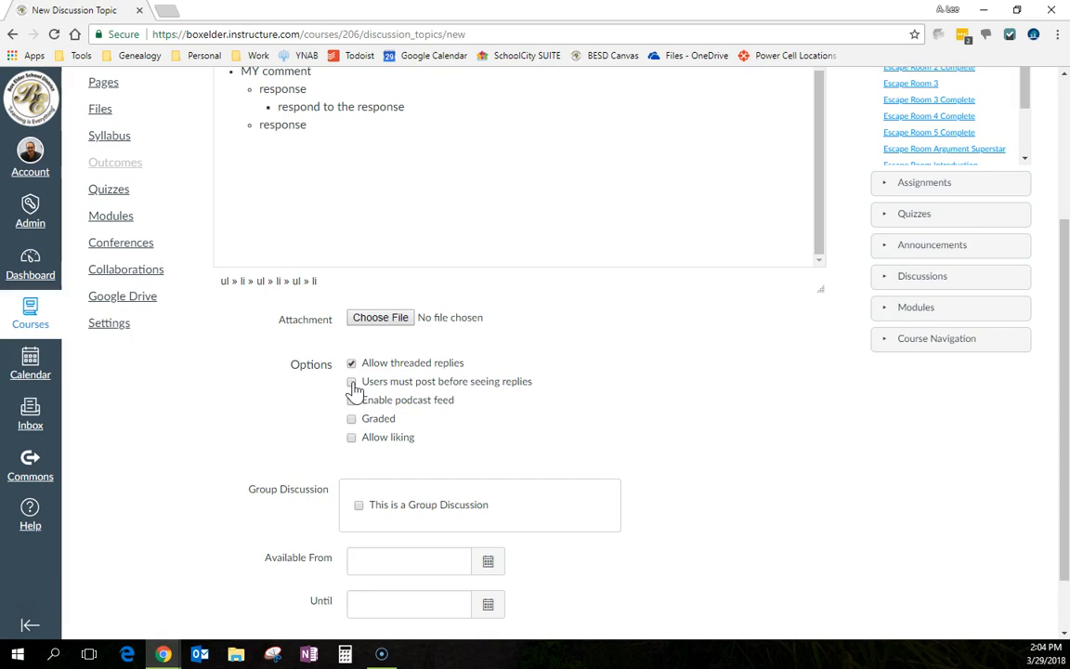
{"action": "left_click", "coordinate": [354, 386]}
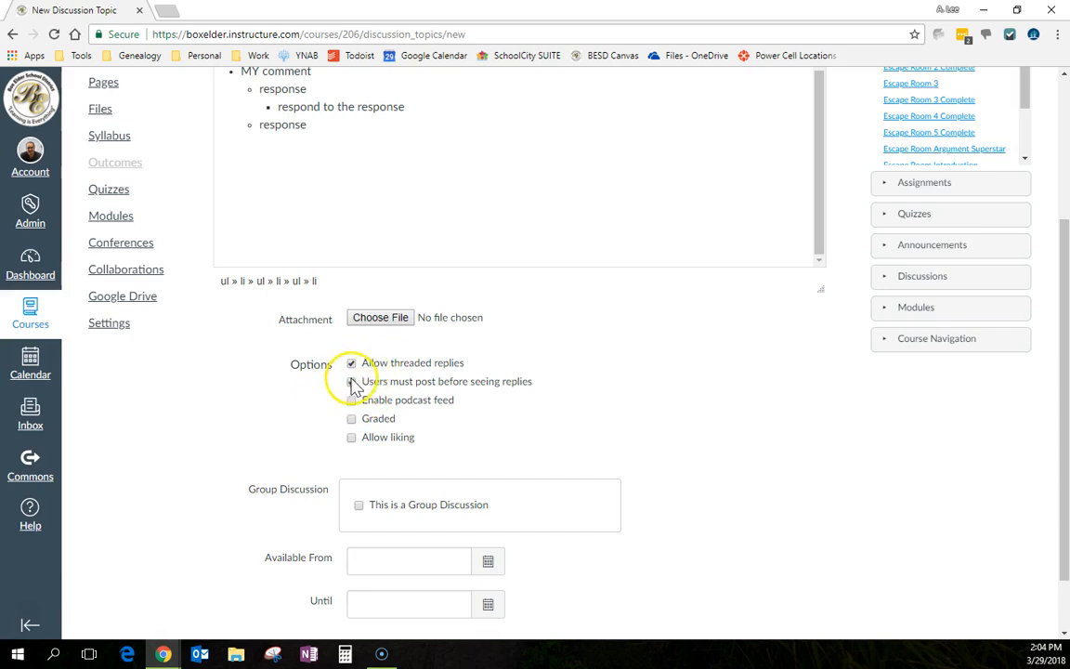
{"action": "left_click", "coordinate": [352, 382]}
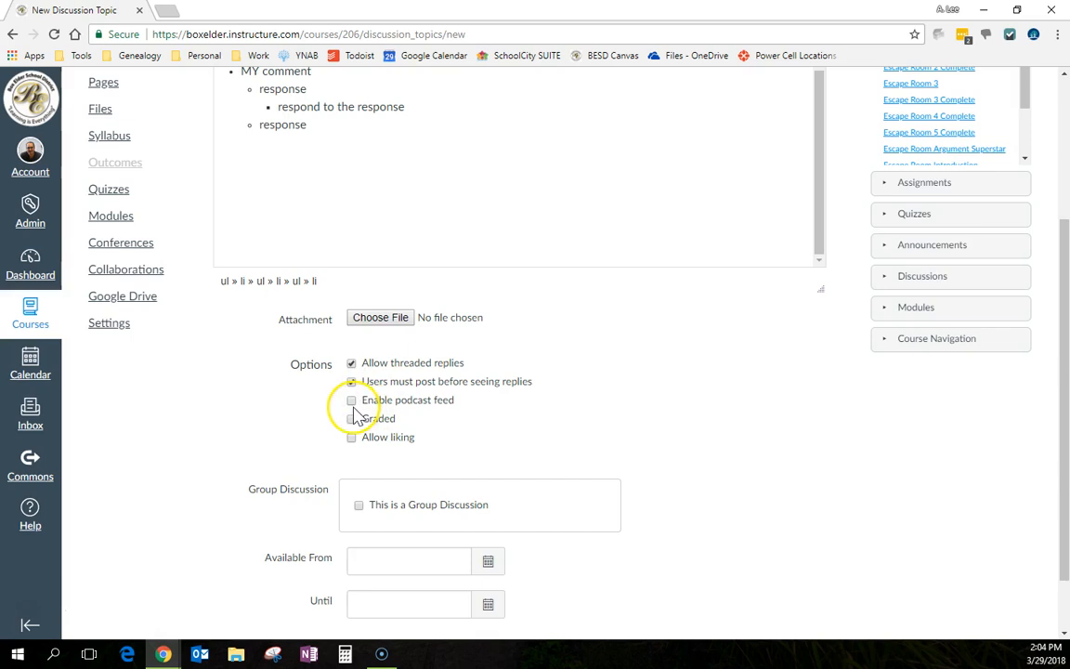
{"action": "left_click", "coordinate": [352, 402]}
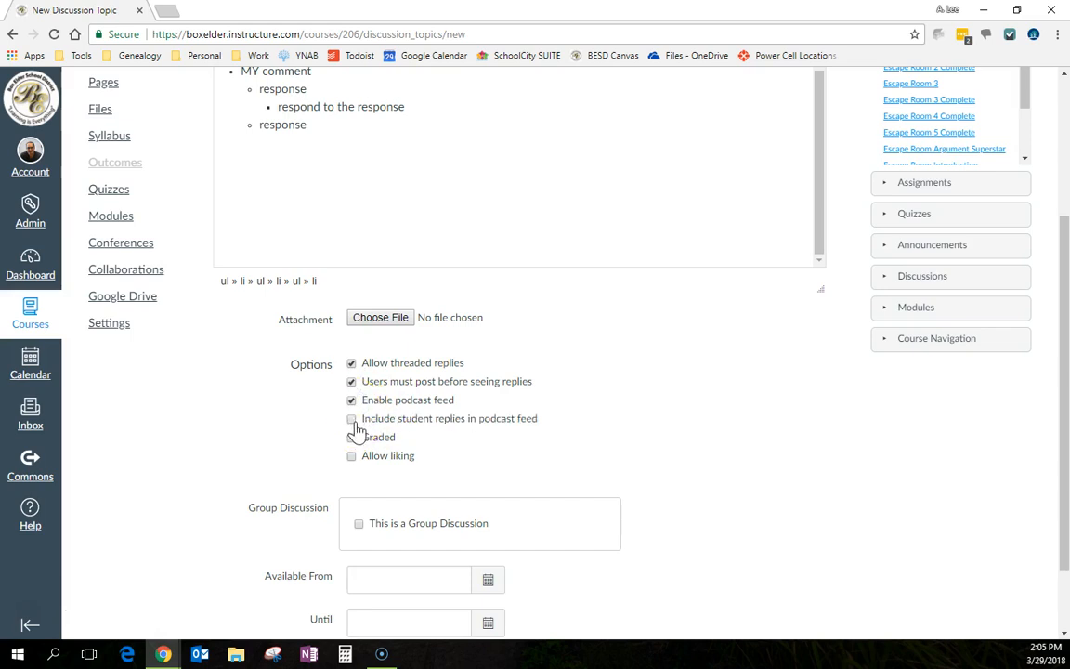
{"action": "left_click", "coordinate": [353, 402]}
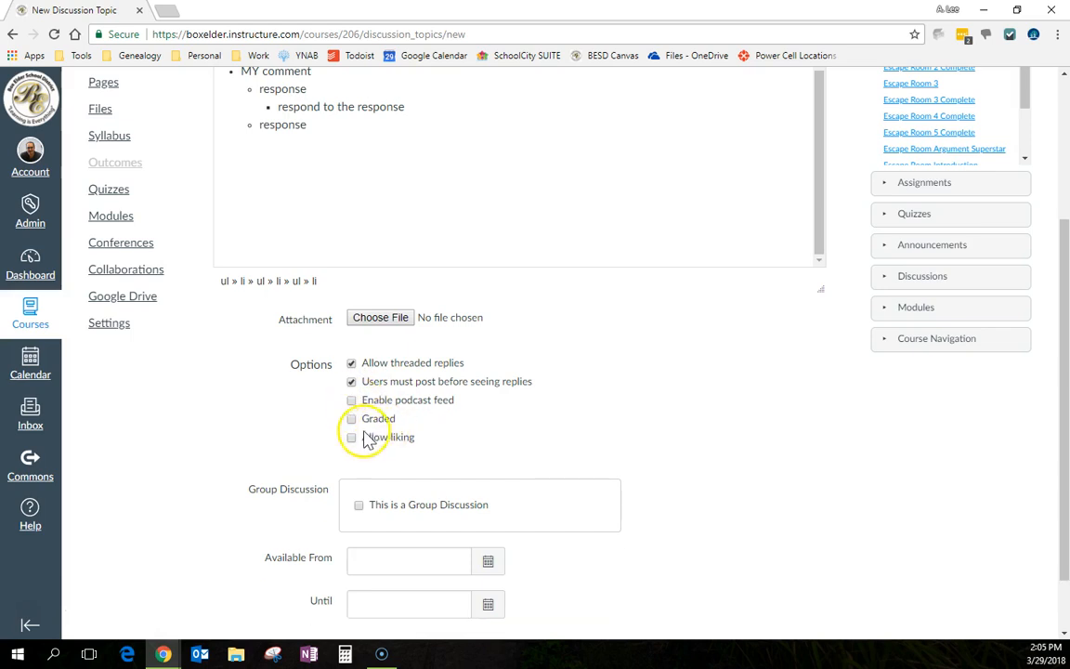
{"action": "left_click", "coordinate": [352, 419]}
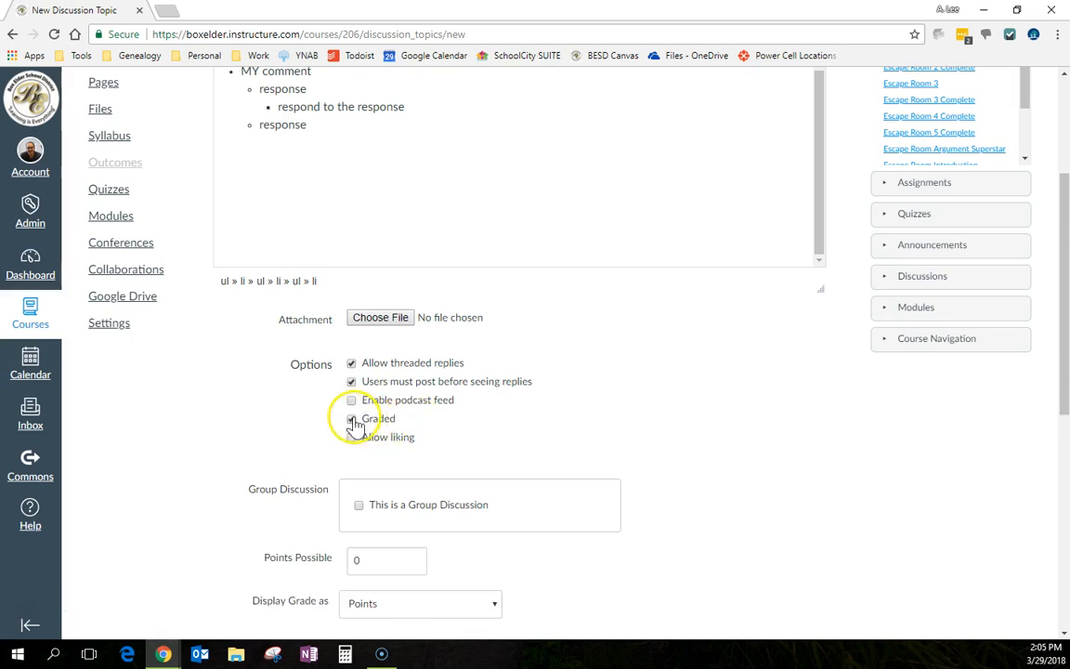
{"action": "left_click", "coordinate": [352, 420]}
{"action": "left_click", "coordinate": [352, 420]}
{"action": "left_click", "coordinate": [351, 420]}
{"action": "left_click", "coordinate": [351, 421]}
{"action": "left_click", "coordinate": [351, 420]}
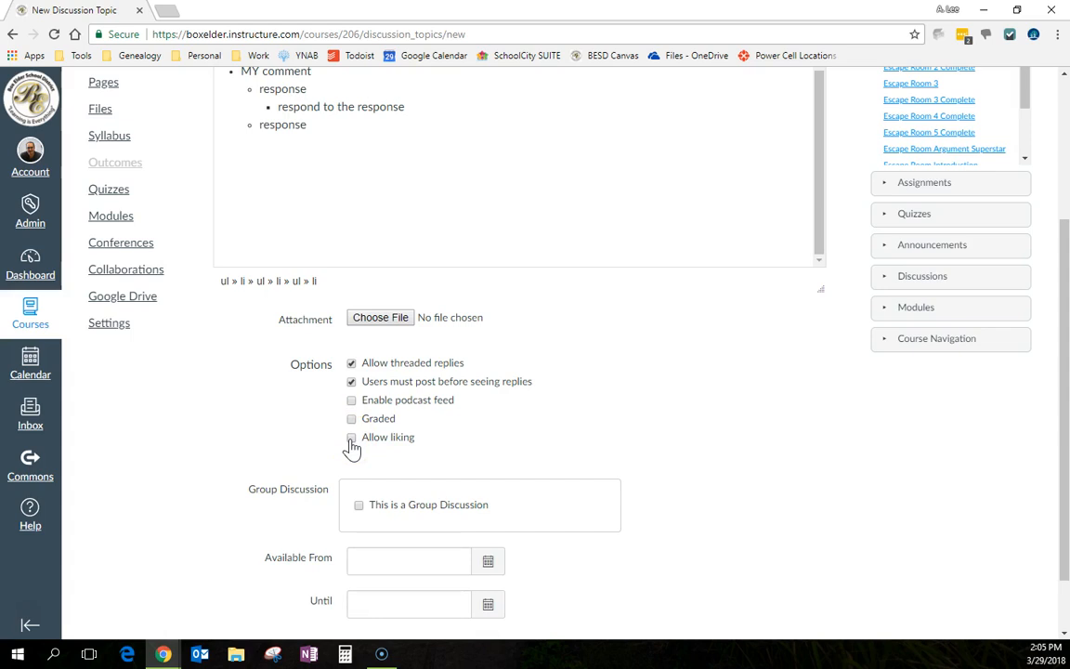
Mark the discussion as graded and make it a group discussion.
{"action": "scroll", "coordinate": [702, 337], "scroll_direction": "down", "scroll_amount": 1}
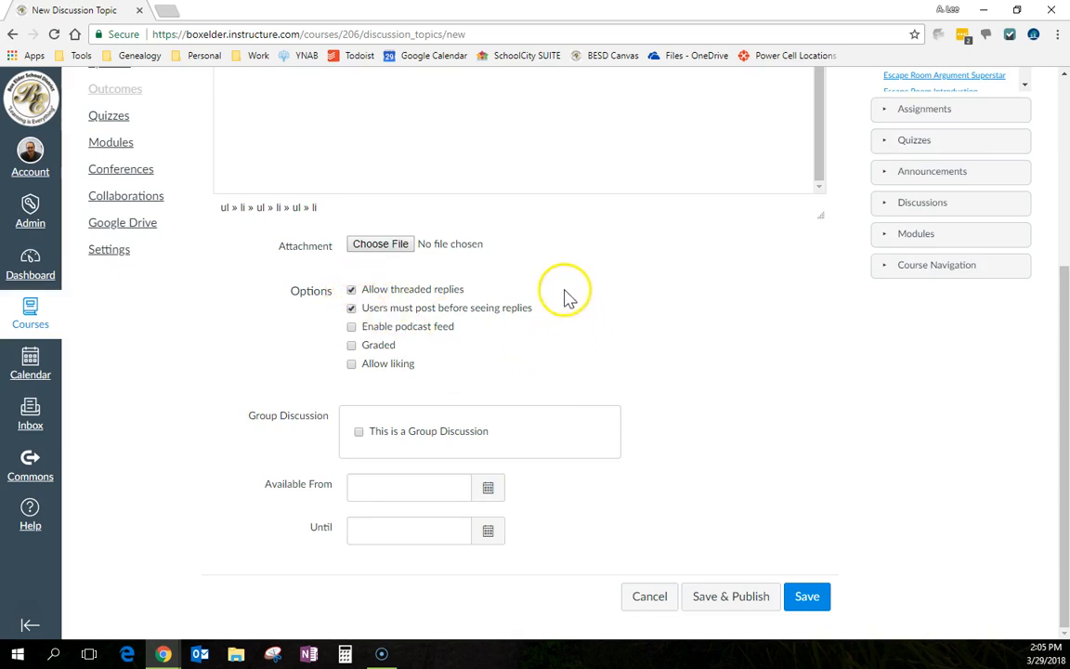
{"action": "left_click", "coordinate": [352, 346]}
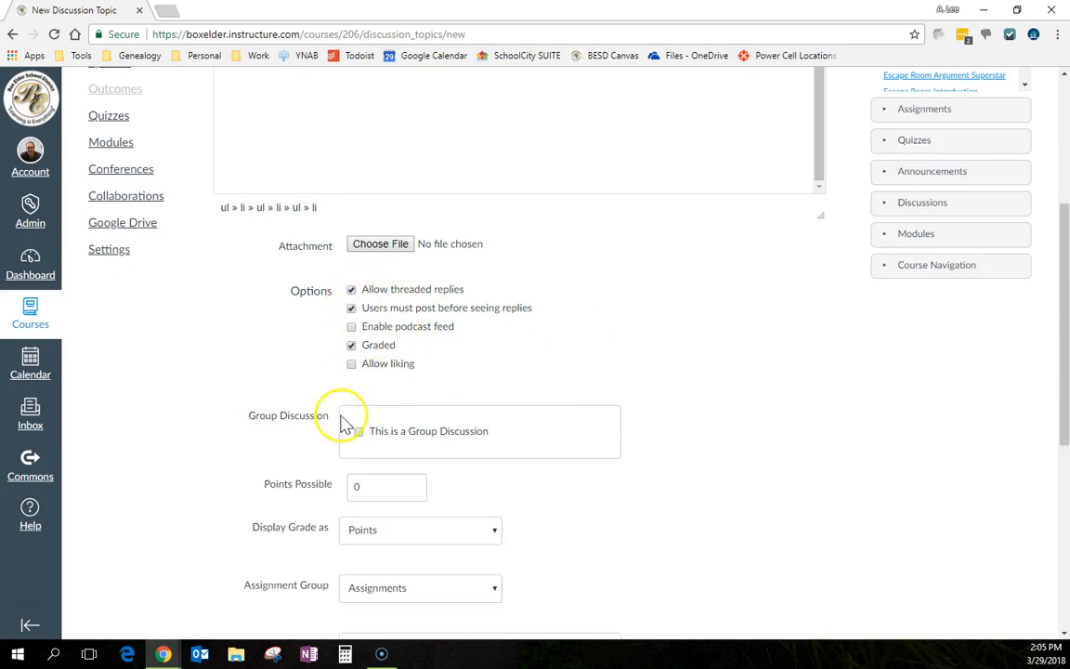
{"action": "scroll", "coordinate": [595, 329], "scroll_direction": "down", "scroll_amount": 1}
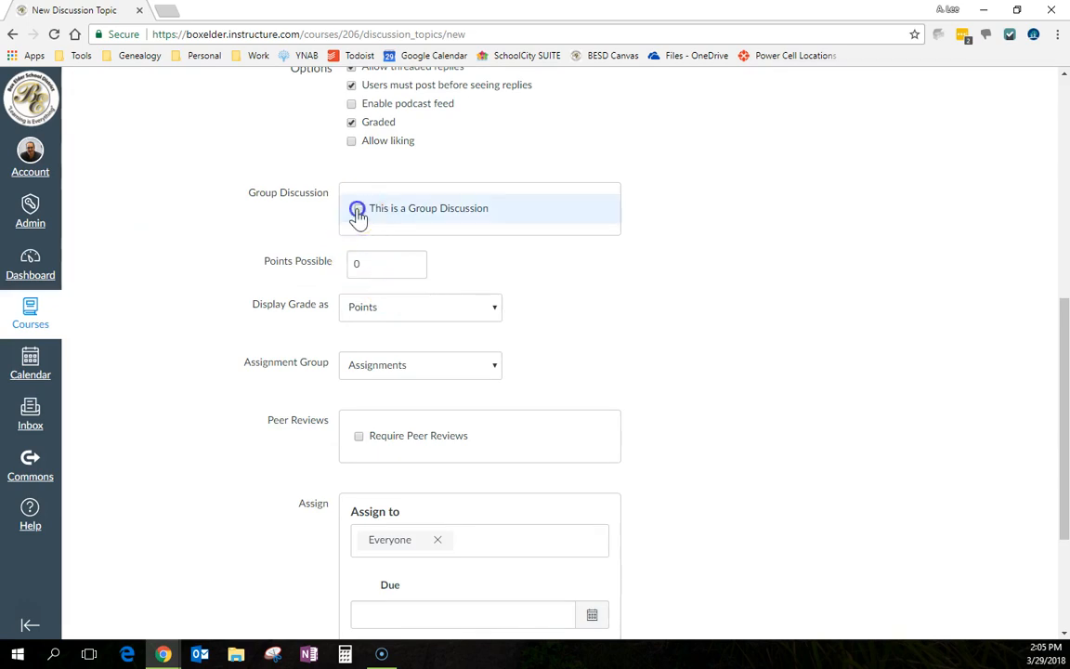
{"action": "left_click", "coordinate": [359, 210]}
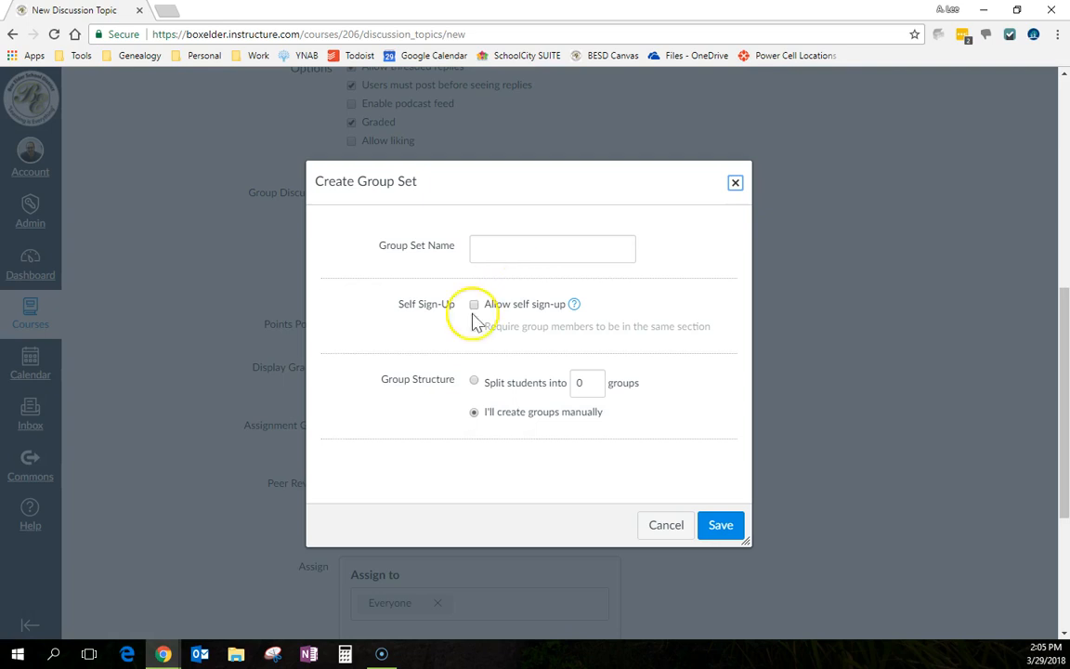
Save a group set named "classes" that splits students into 5 groups and requires group members to be in the same section.
{"action": "left_click", "coordinate": [475, 383]}
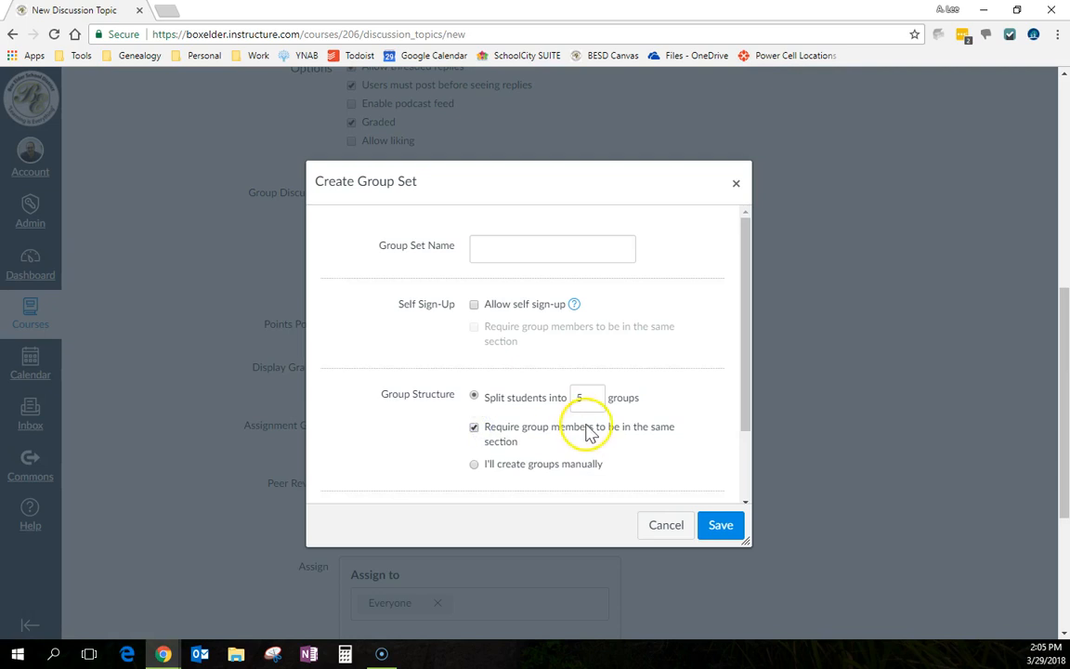
{"action": "left_click", "coordinate": [712, 526]}
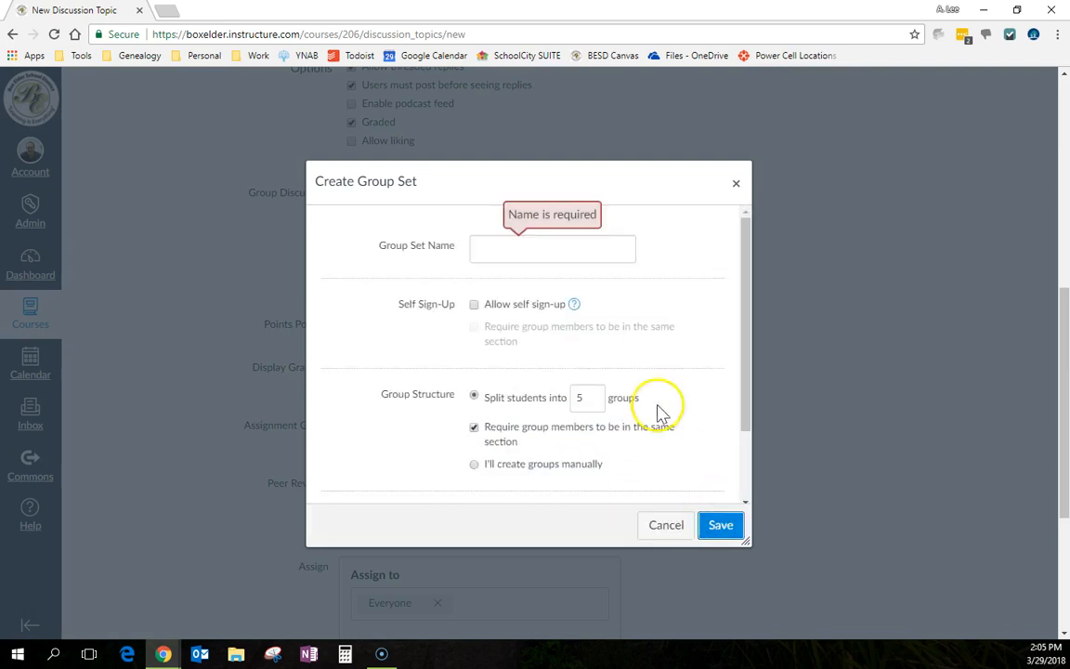
{"action": "left_click", "coordinate": [578, 249]}
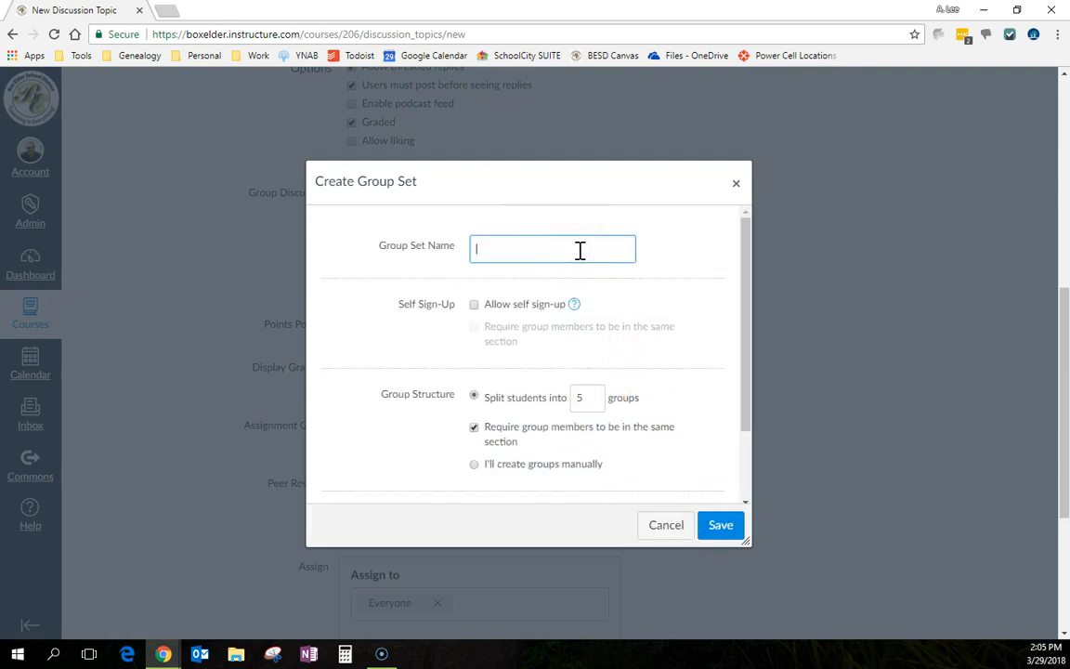
{"action": "left_click", "coordinate": [721, 525]}
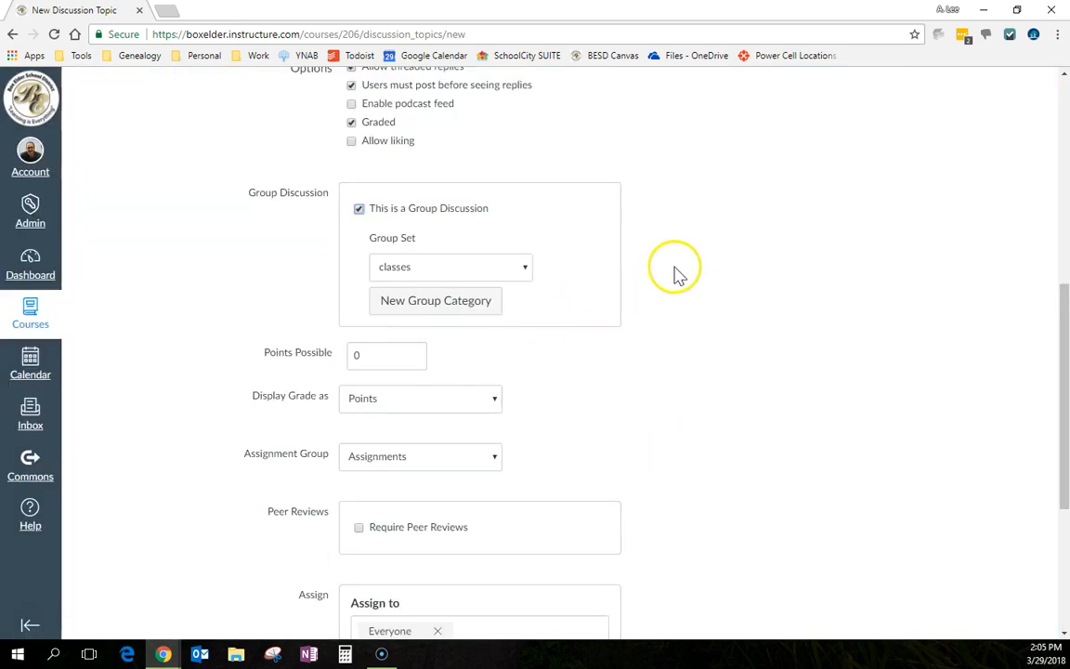
Review the discussion form from its body text and reply options down to the grading, peer review and assignment settings.
{"action": "scroll", "coordinate": [673, 272], "scroll_direction": "down", "scroll_amount": 3}
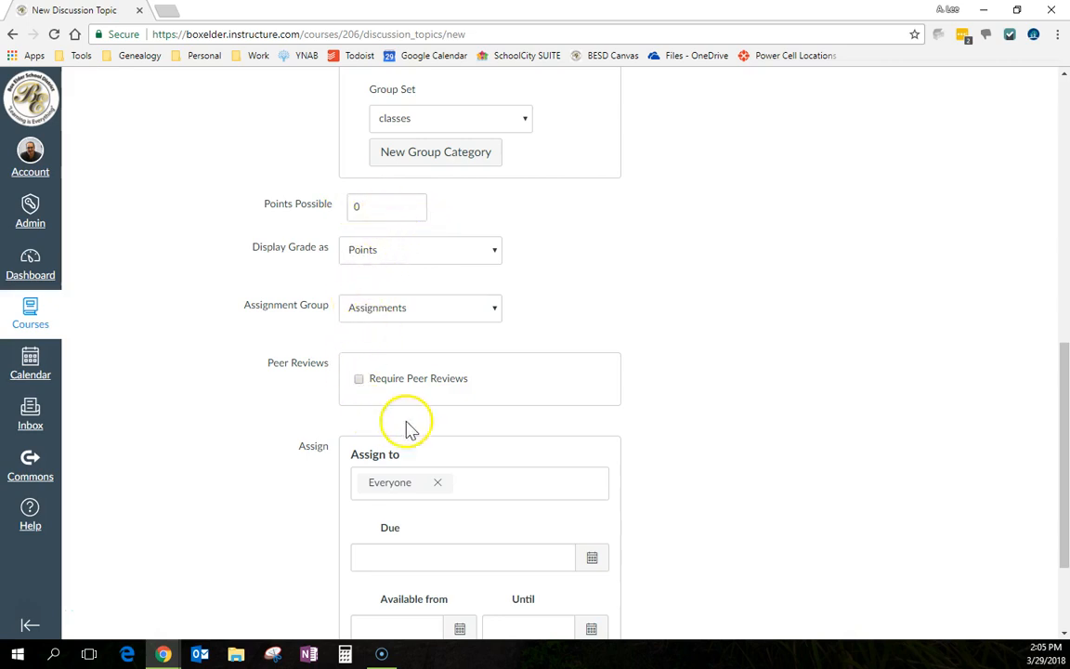
{"action": "scroll", "coordinate": [710, 297], "scroll_direction": "down", "scroll_amount": 3}
{"action": "scroll", "coordinate": [740, 304], "scroll_direction": "up", "scroll_amount": 12}
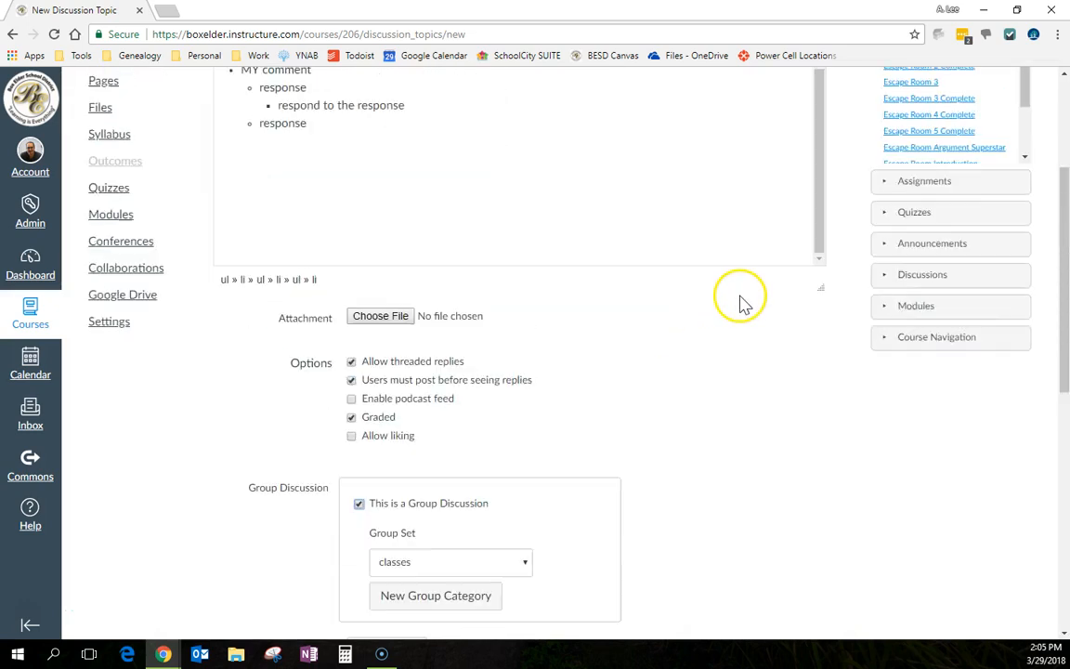
{"action": "scroll", "coordinate": [678, 360], "scroll_direction": "down", "scroll_amount": 3}
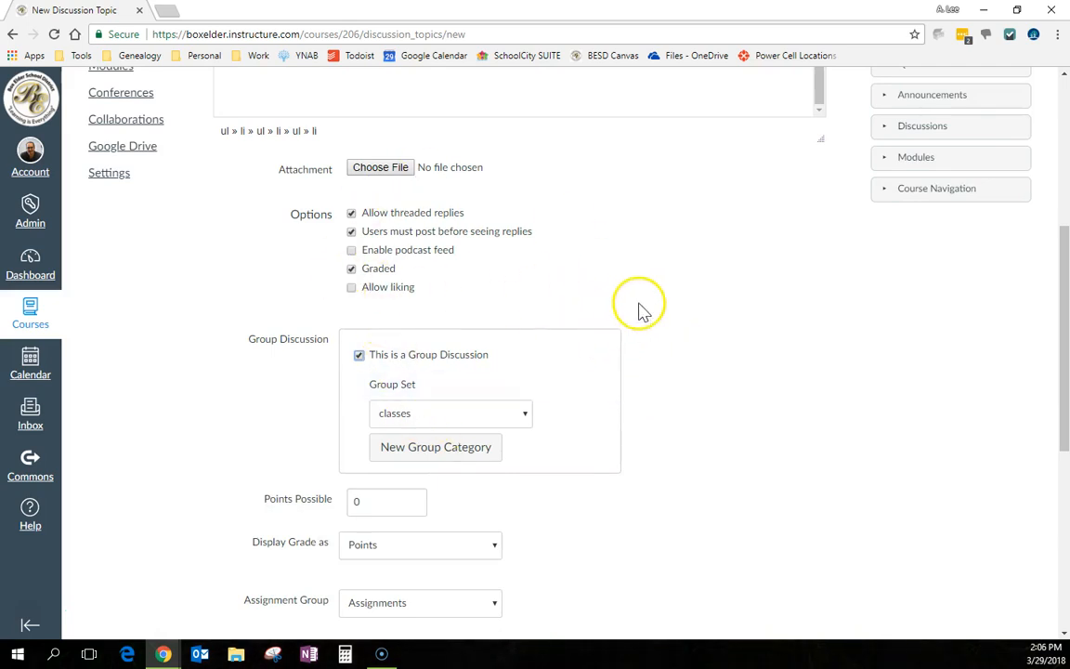
{"action": "scroll", "coordinate": [641, 306], "scroll_direction": "up", "scroll_amount": 3}
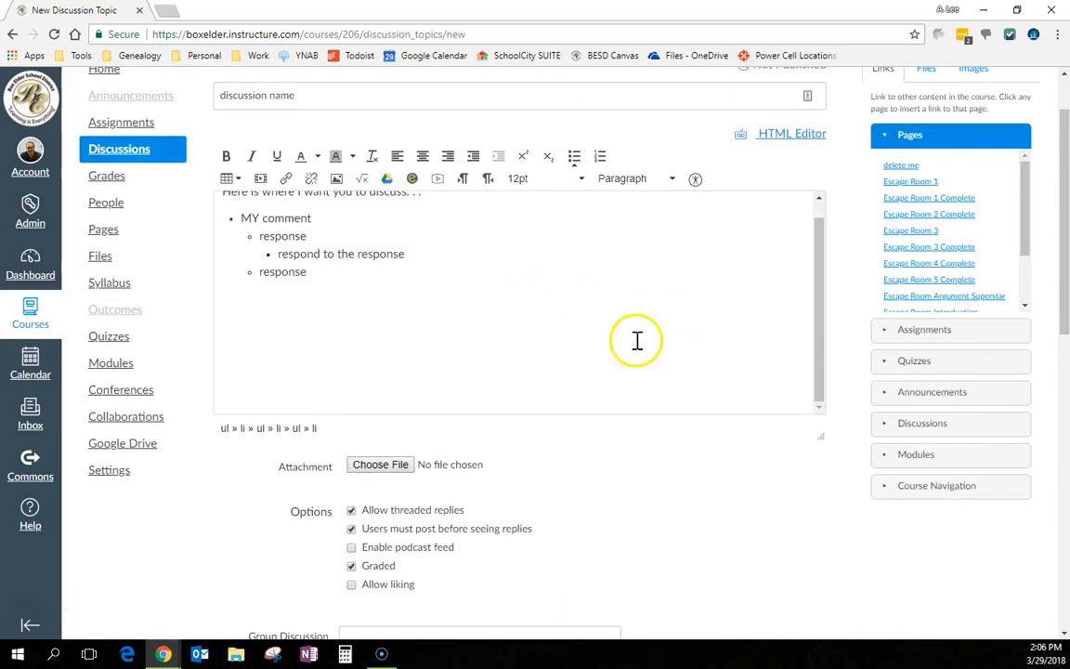
{"action": "scroll", "coordinate": [638, 339], "scroll_direction": "up", "scroll_amount": 1}
{"action": "scroll", "coordinate": [748, 485], "scroll_direction": "down", "scroll_amount": 5}
{"action": "scroll", "coordinate": [748, 485], "scroll_direction": "up", "scroll_amount": 4}
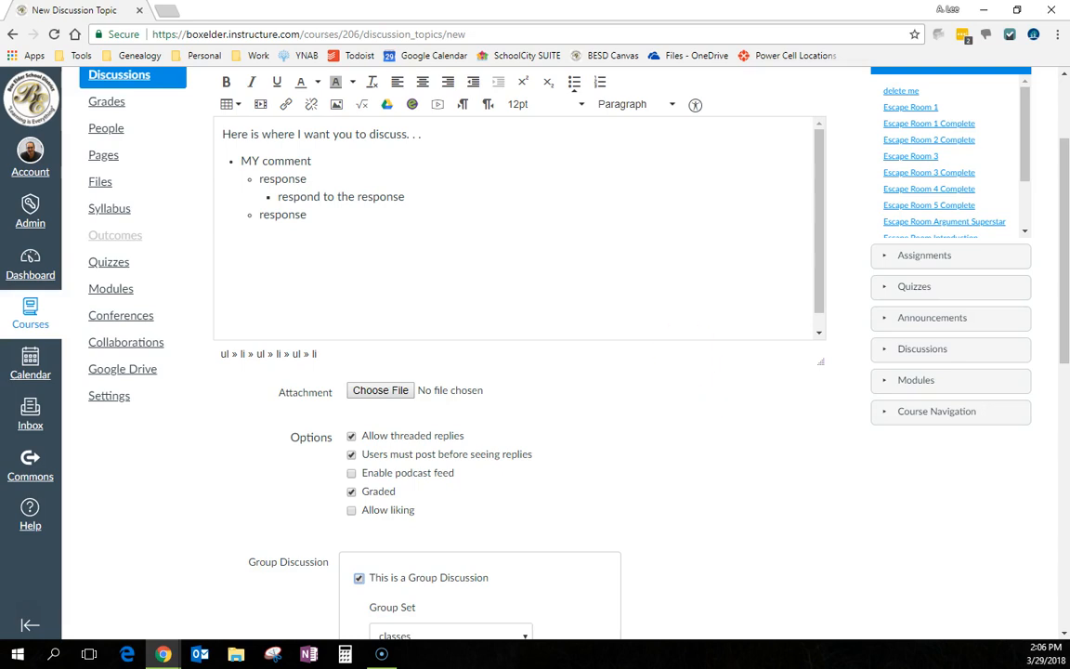
Open uen.instructure.com in a new browser tab and go to the Week 3 Discussion of the Game-Based Learning and Gamification course.
{"action": "left_click", "coordinate": [163, 11]}
{"action": "type", "text": "uen.instructure.com"}
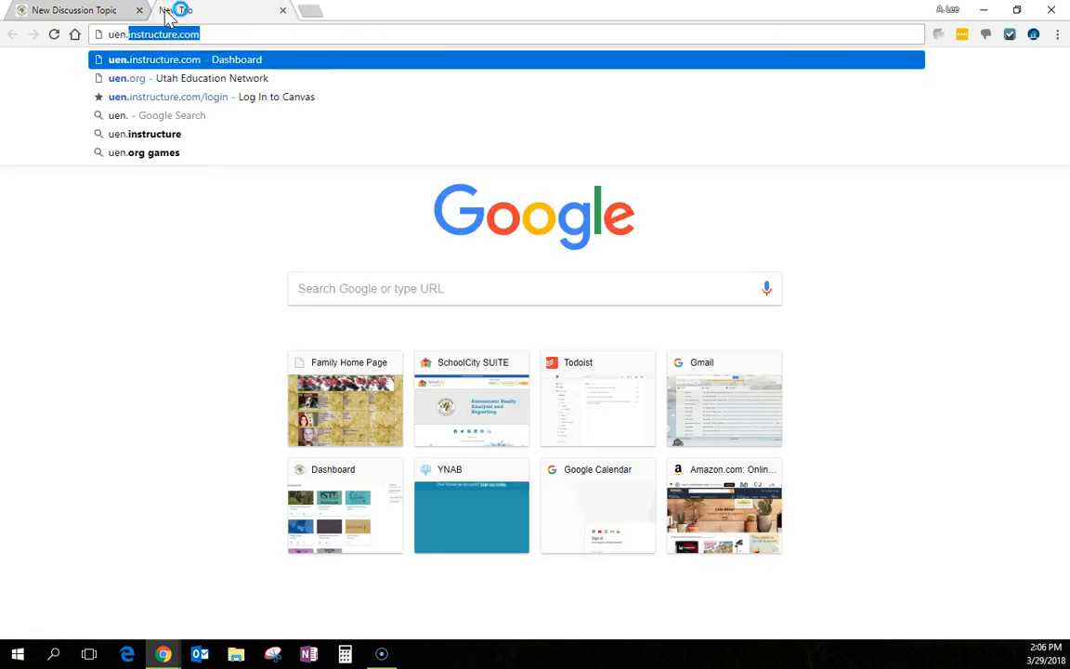
{"action": "key", "text": "Return"}
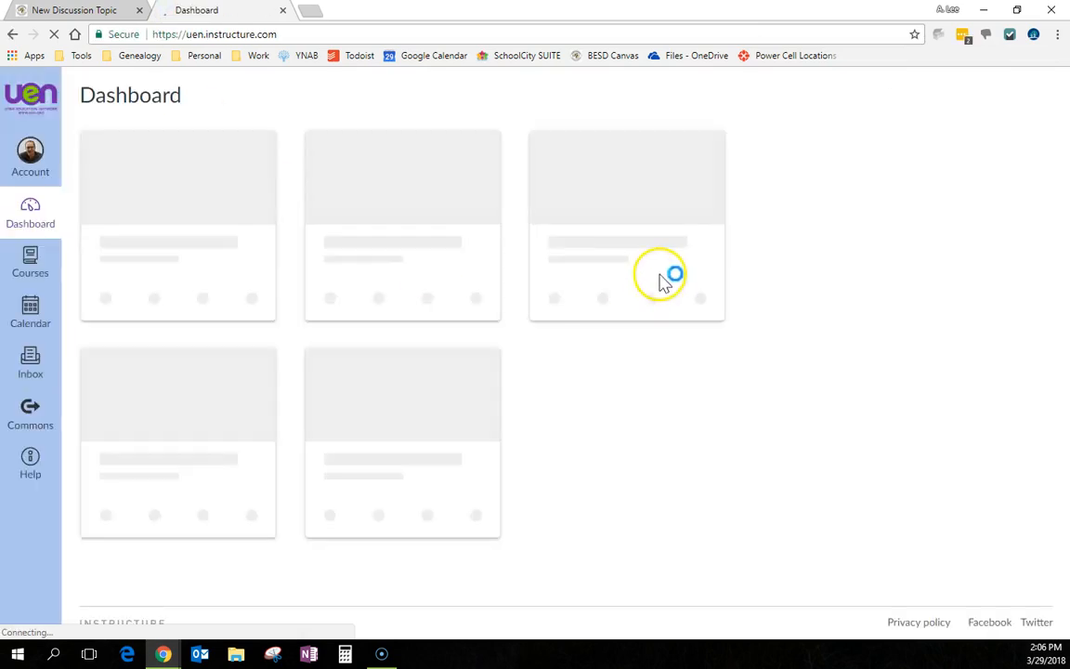
{"action": "left_click", "coordinate": [640, 232]}
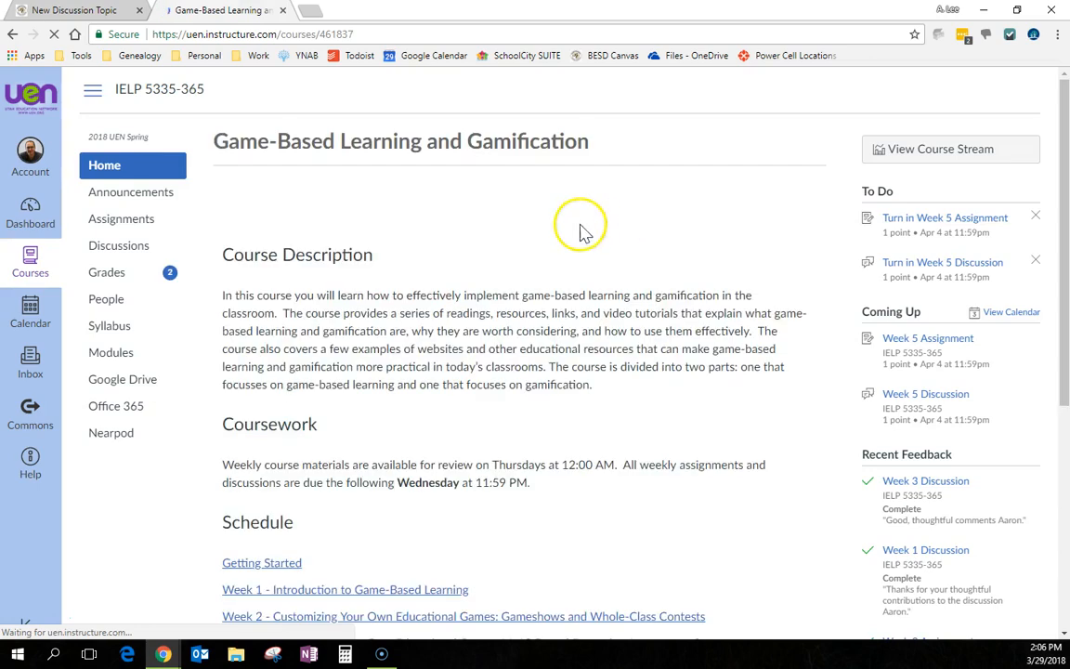
{"action": "left_click", "coordinate": [124, 247]}
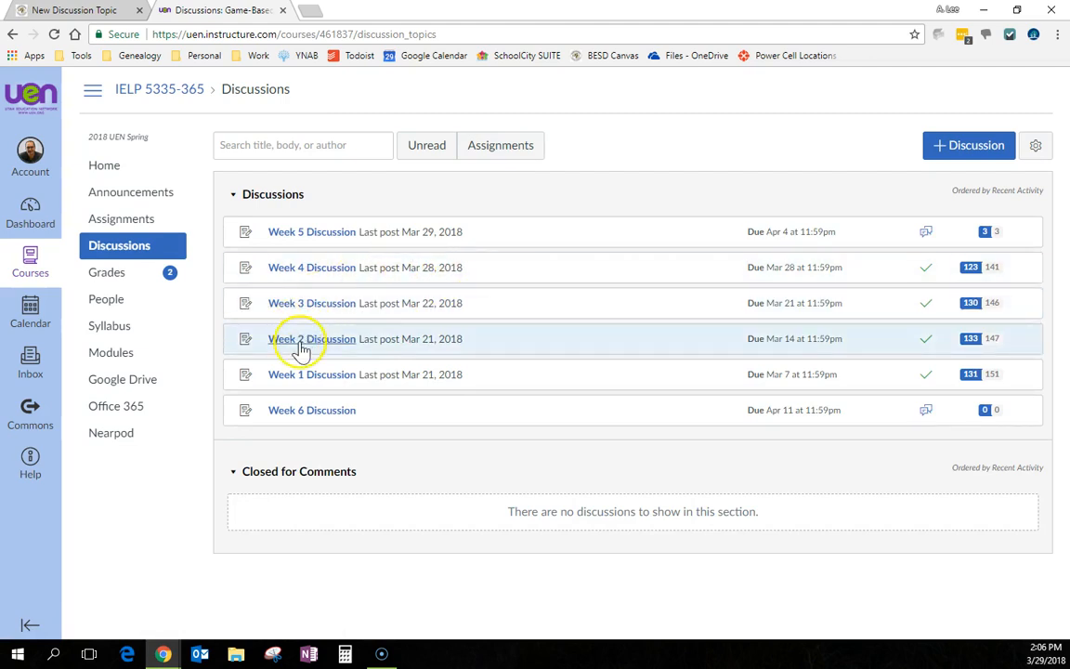
{"action": "left_click", "coordinate": [331, 307]}
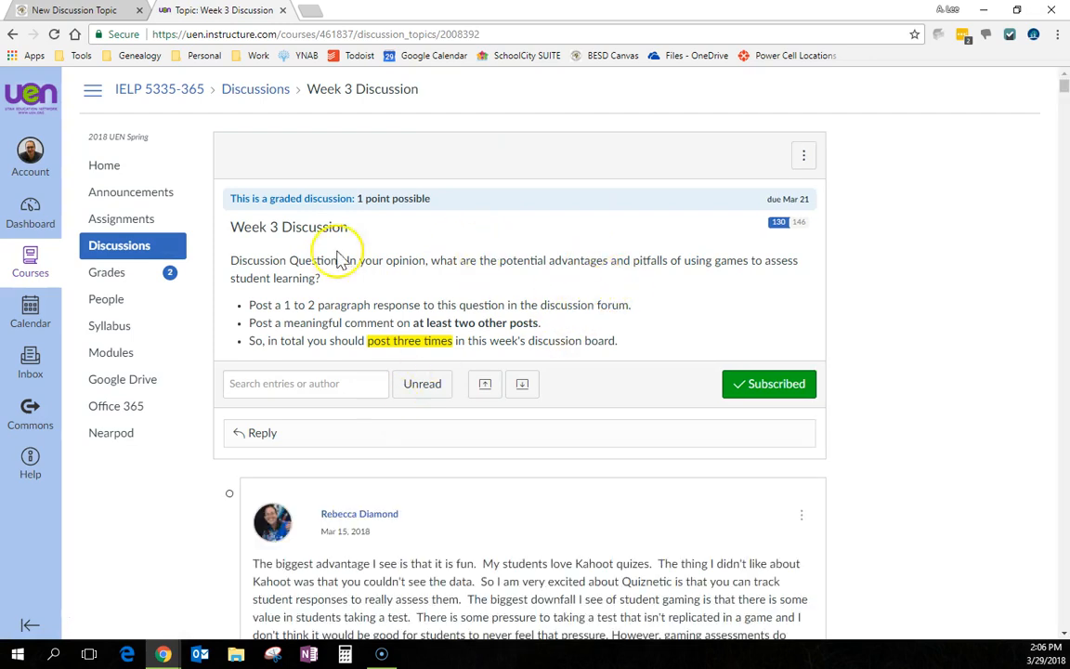
Examine how the threaded replies are nested under the original posts in the Week 3 Discussion.
{"action": "scroll", "coordinate": [609, 293], "scroll_direction": "down", "scroll_amount": 4}
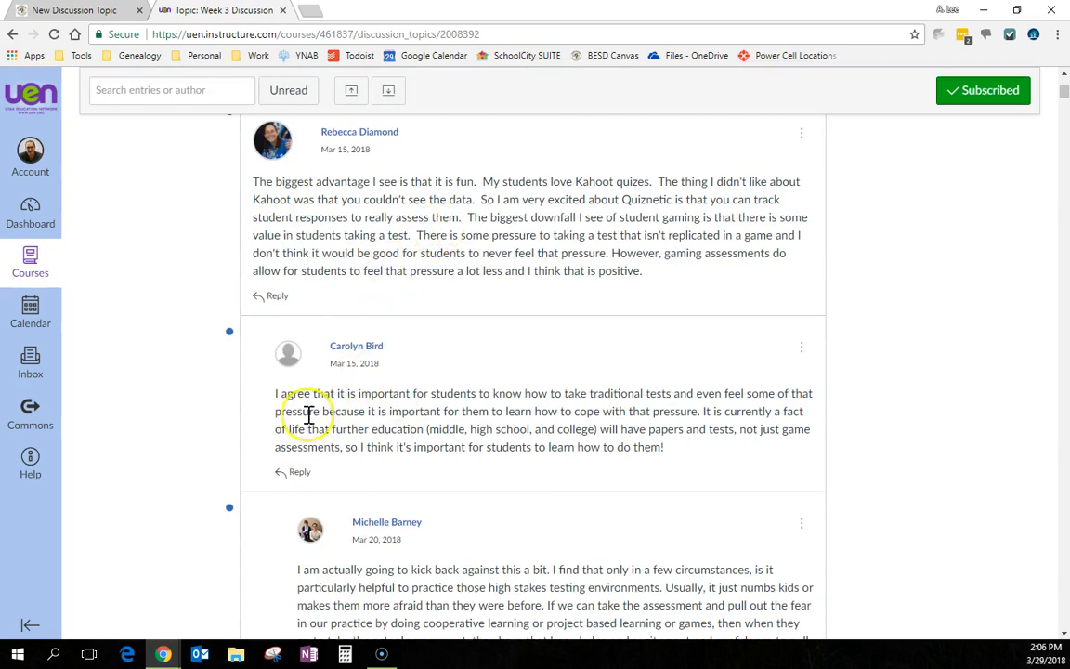
{"action": "scroll", "coordinate": [510, 423], "scroll_direction": "down", "scroll_amount": 3}
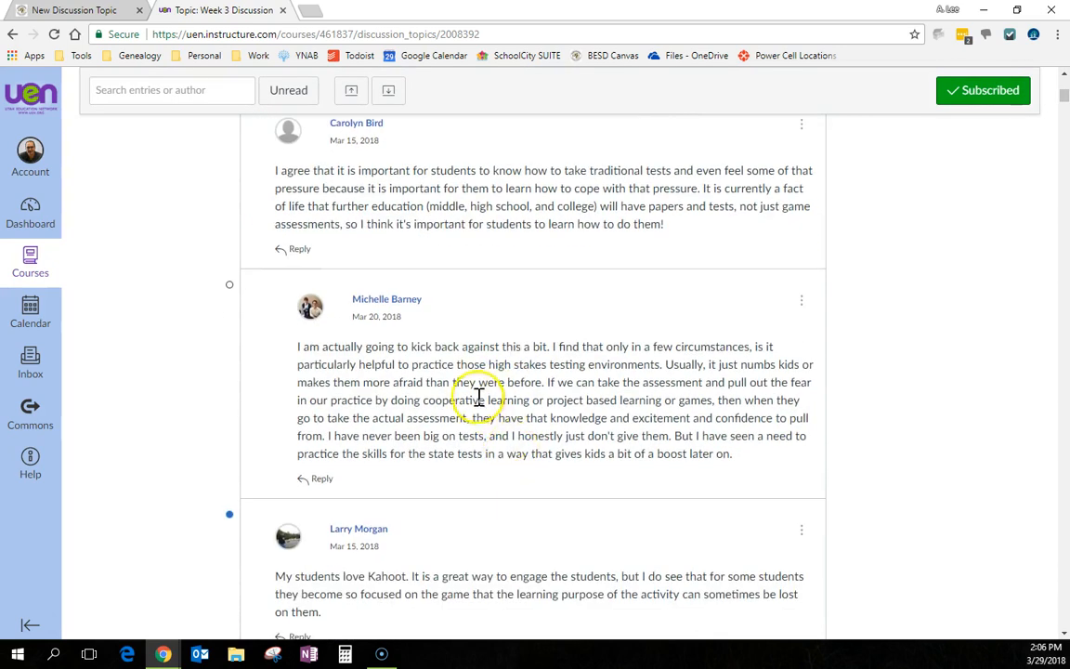
{"action": "scroll", "coordinate": [501, 401], "scroll_direction": "up", "scroll_amount": 1}
{"action": "scroll", "coordinate": [500, 398], "scroll_direction": "up", "scroll_amount": 2}
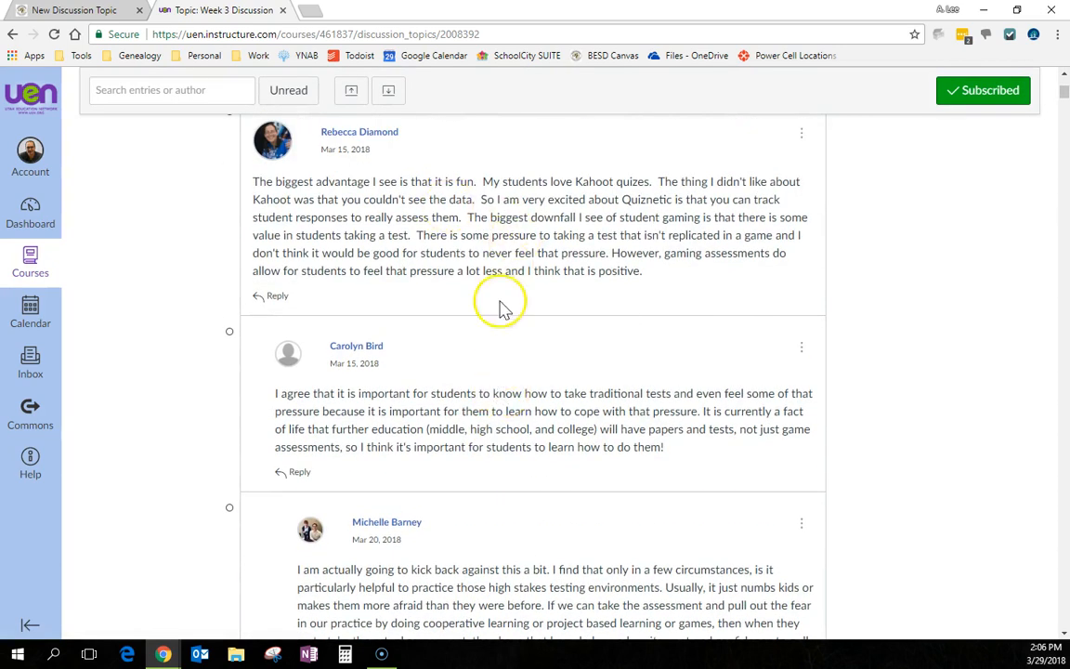
{"action": "scroll", "coordinate": [502, 299], "scroll_direction": "up", "scroll_amount": 2}
{"action": "scroll", "coordinate": [503, 297], "scroll_direction": "up", "scroll_amount": 1}
{"action": "scroll", "coordinate": [544, 266], "scroll_direction": "down", "scroll_amount": 5}
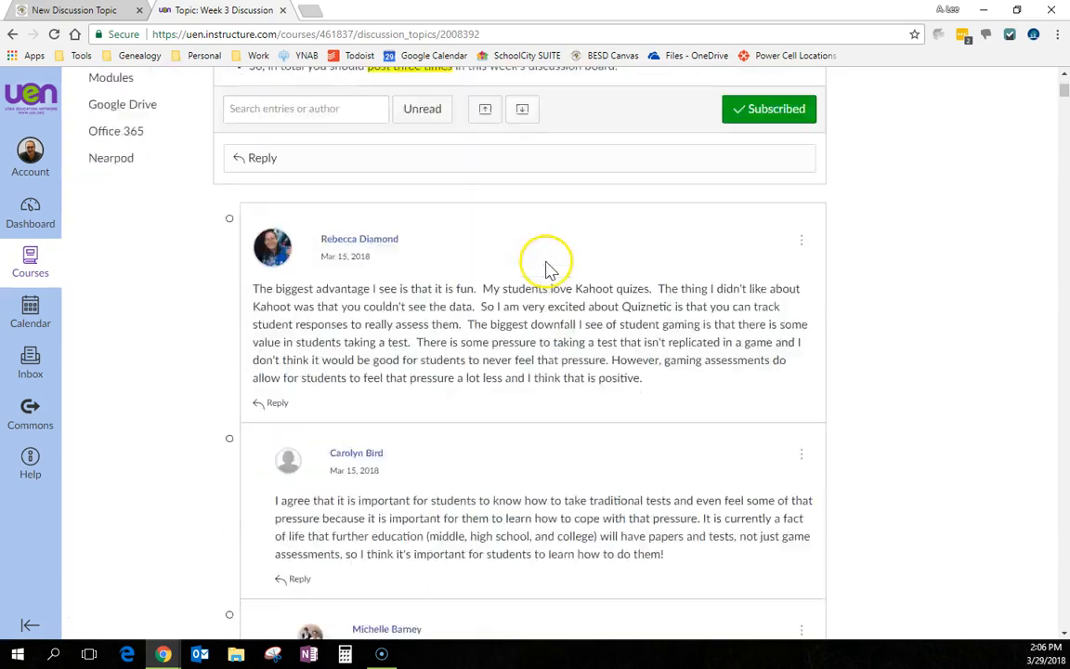
{"action": "scroll", "coordinate": [546, 272], "scroll_direction": "down", "scroll_amount": 12}
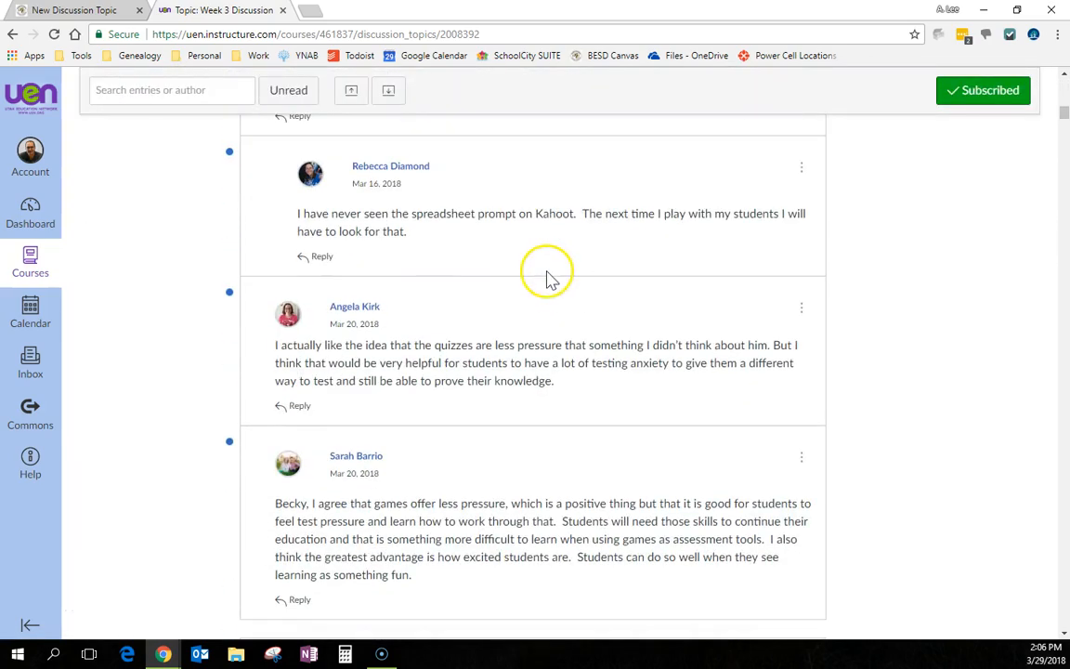
{"action": "scroll", "coordinate": [548, 277], "scroll_direction": "down", "scroll_amount": 3}
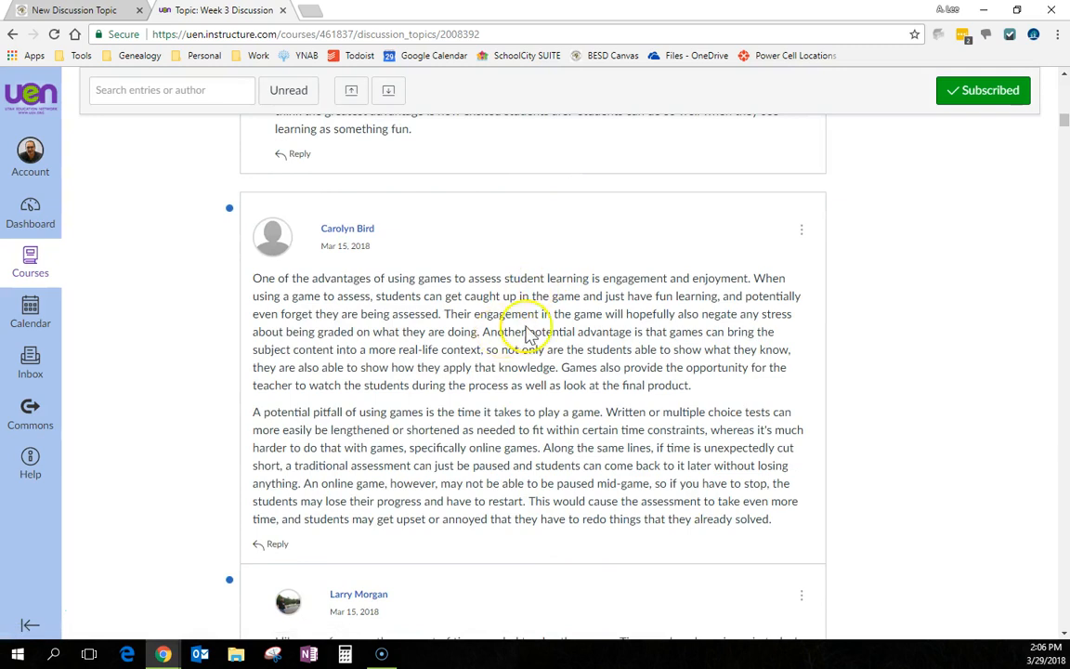
{"action": "scroll", "coordinate": [528, 335], "scroll_direction": "down", "scroll_amount": 2}
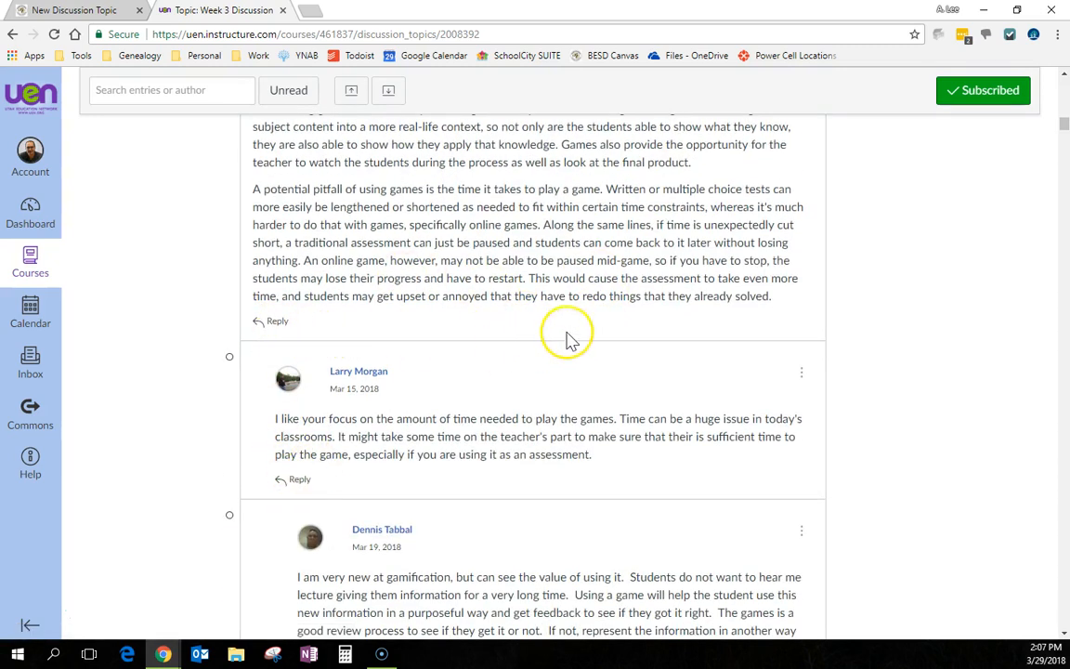
{"action": "scroll", "coordinate": [572, 336], "scroll_direction": "up", "scroll_amount": 20}
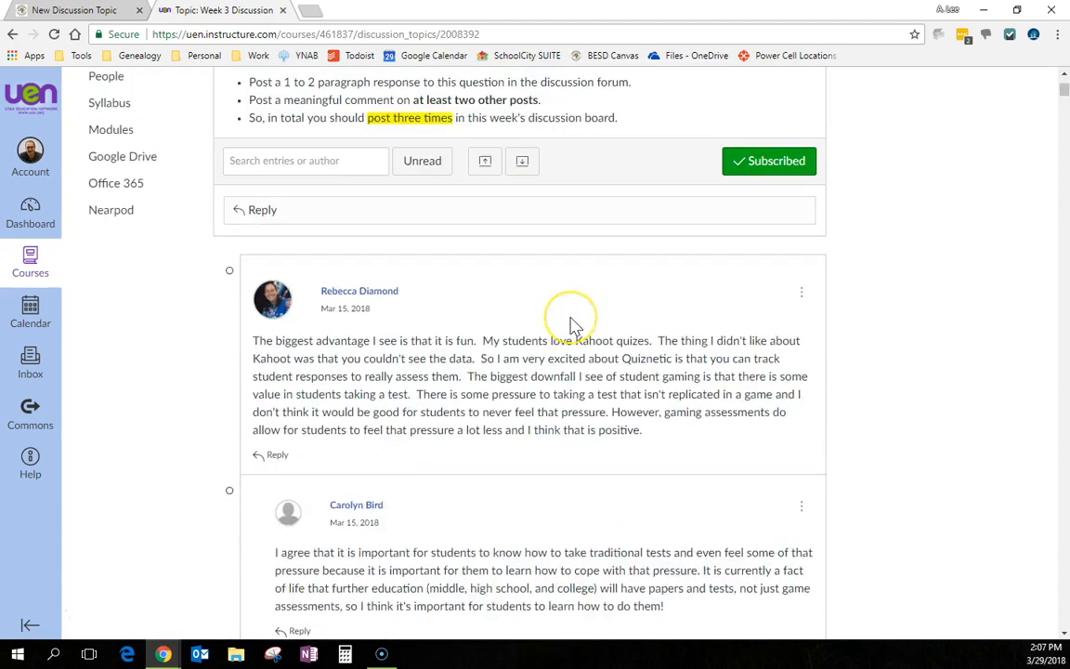
{"action": "scroll", "coordinate": [572, 326], "scroll_direction": "up", "scroll_amount": 3}
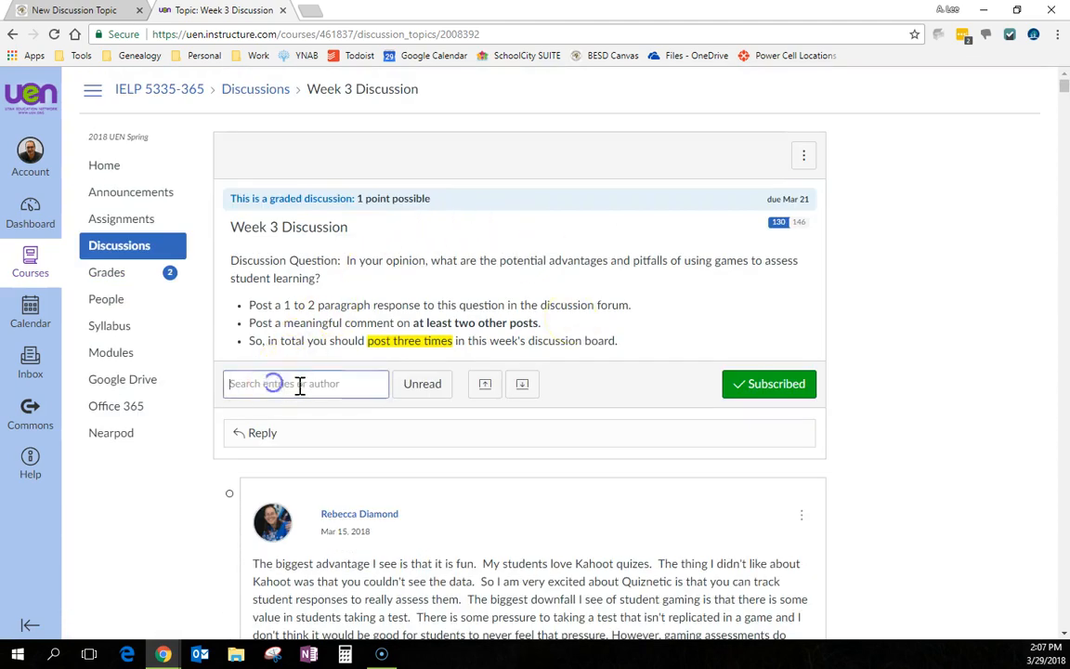
{"action": "type", "text": "a"}
{"action": "key", "text": "BackSpace"}
{"action": "type", "text": "My answer "}
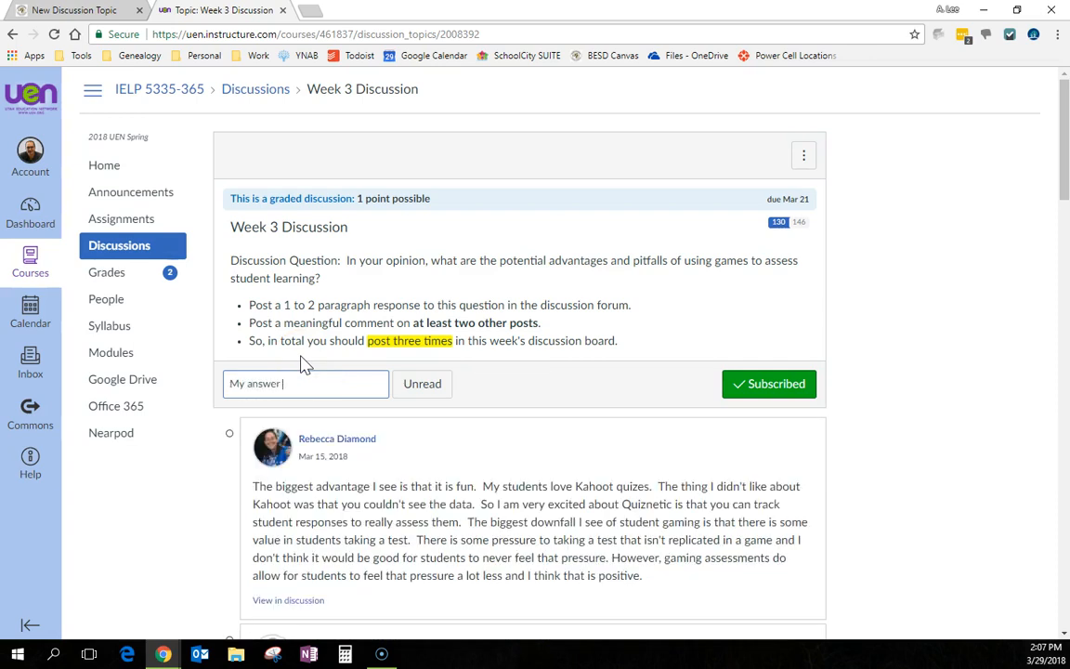
{"action": "type", "text": "here"}
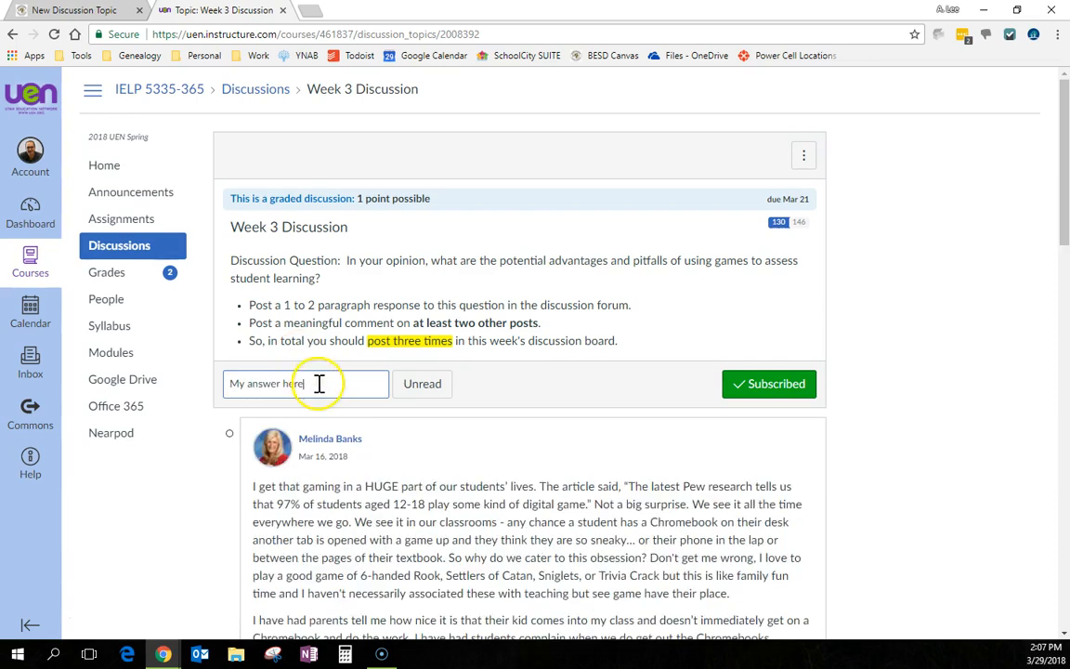
{"action": "left_click_drag", "start_coordinate": [315, 388], "coordinate": [126, 381]}
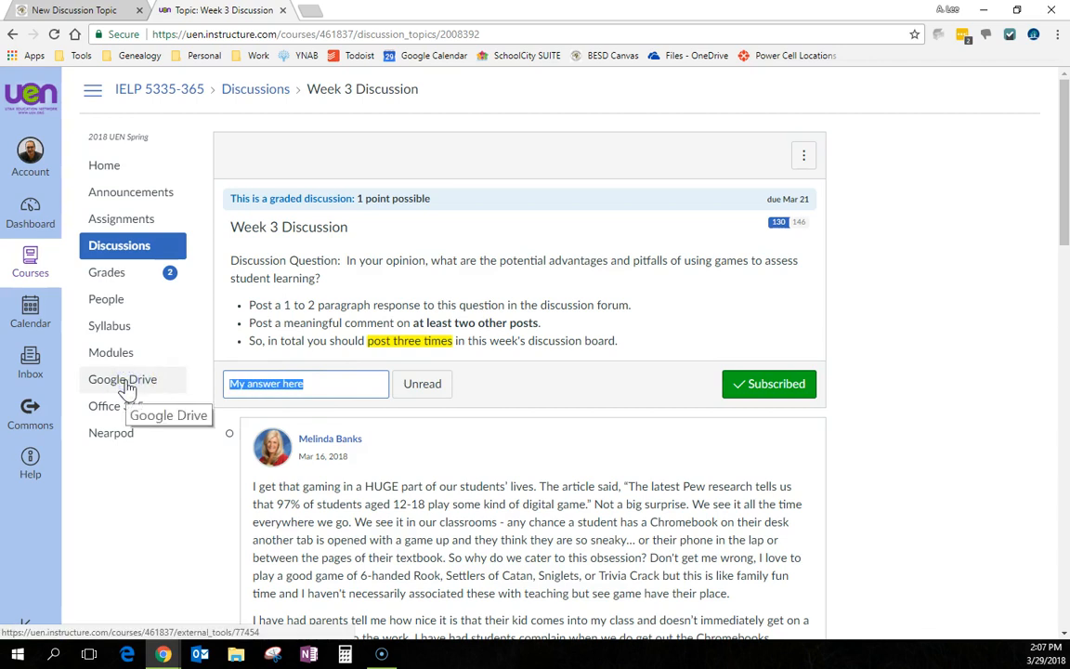
{"action": "key", "text": "BackSpace"}
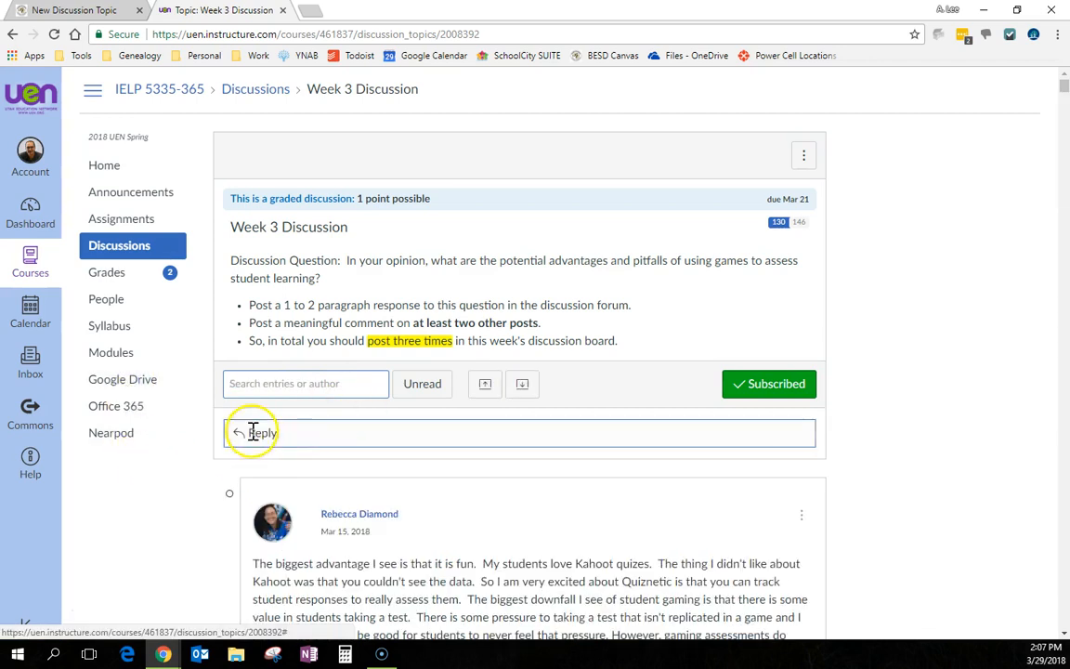
Open the reply editor for the main Week 3 Discussion topic and cancel the reply without posting.
{"action": "left_click", "coordinate": [253, 432]}
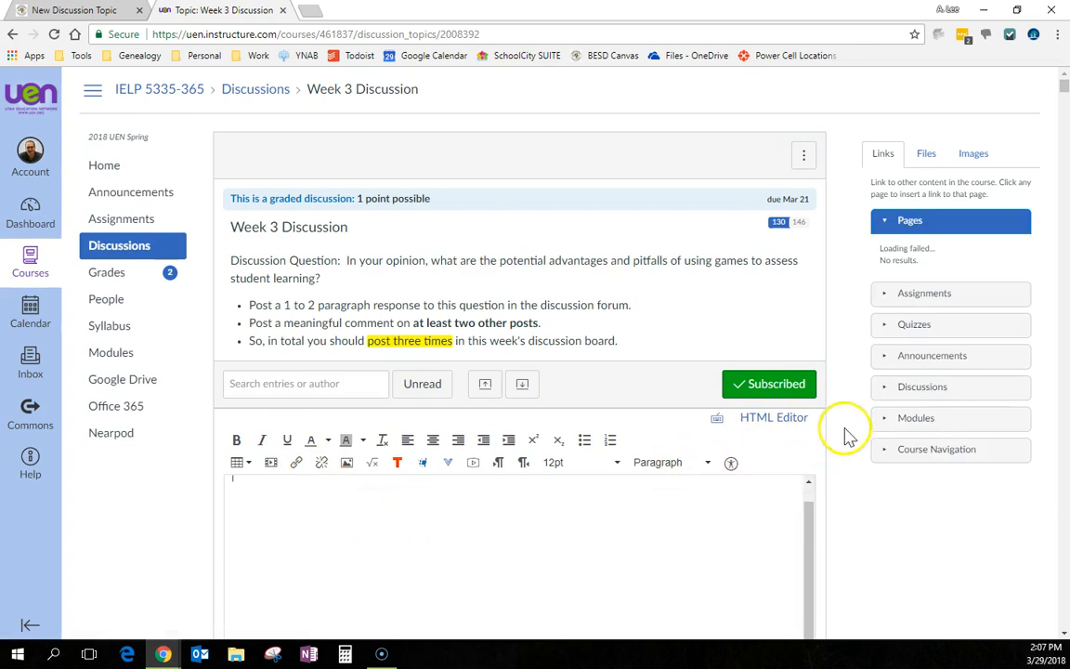
{"action": "scroll", "coordinate": [848, 433], "scroll_direction": "down", "scroll_amount": 5}
{"action": "left_click", "coordinate": [734, 353]}
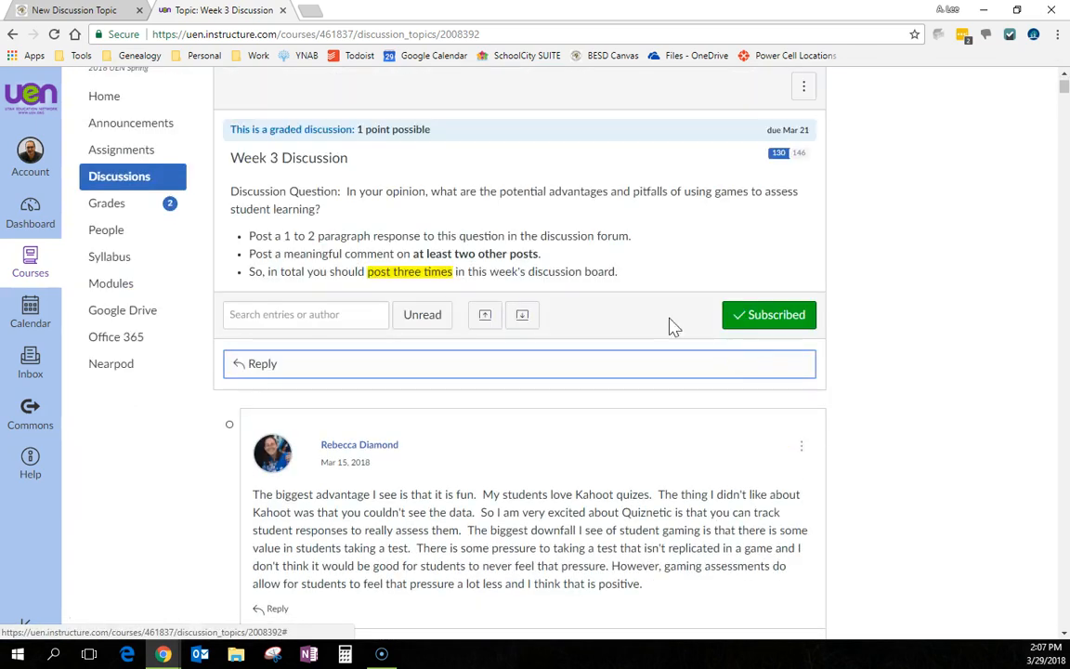